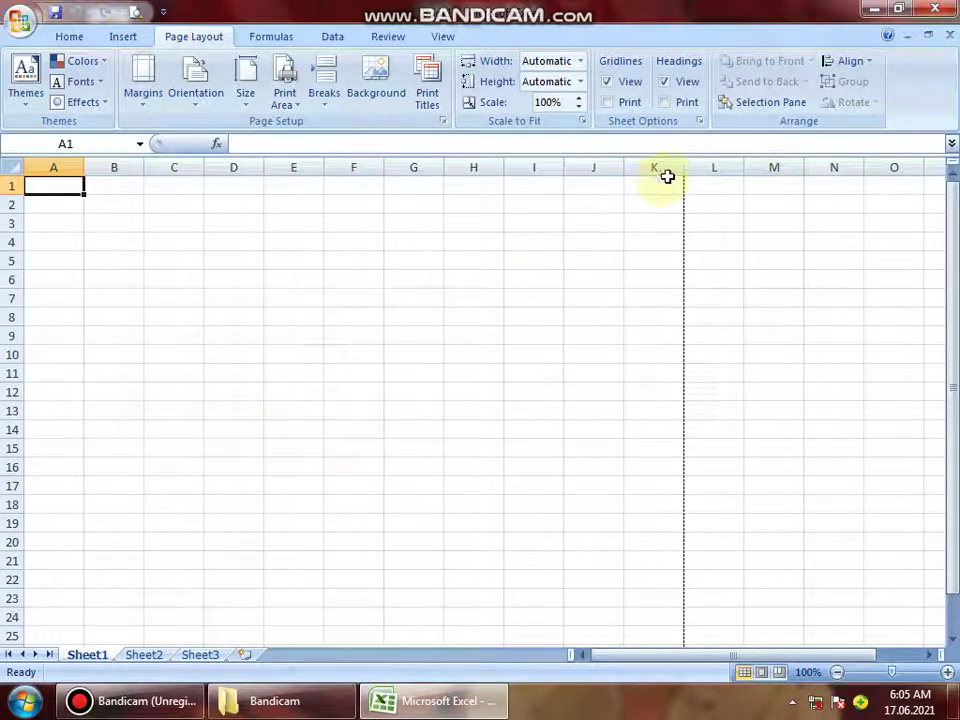
Look at the page breaks on the empty sheet and try to open its print preview
scroll(364, 418, down, 12)
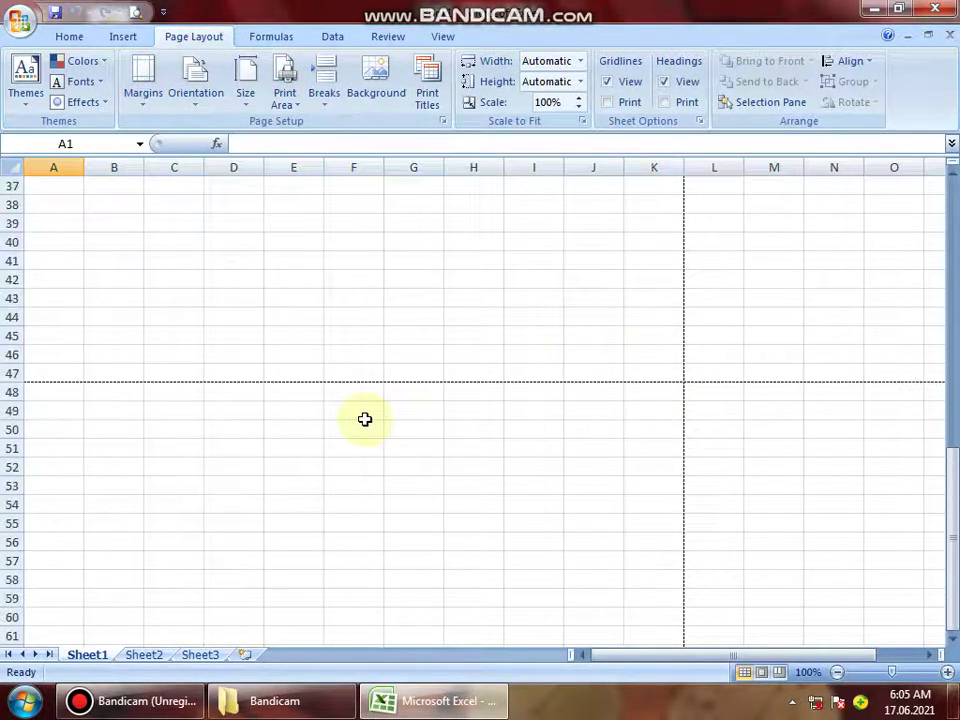
scroll(364, 418, up, 12)
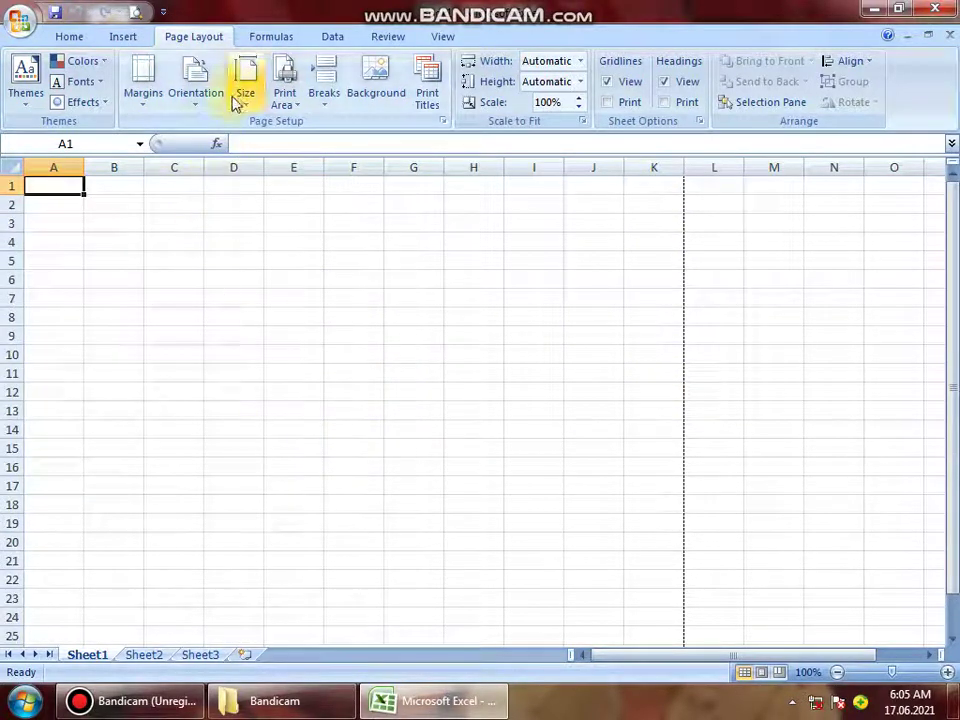
click(102, 11)
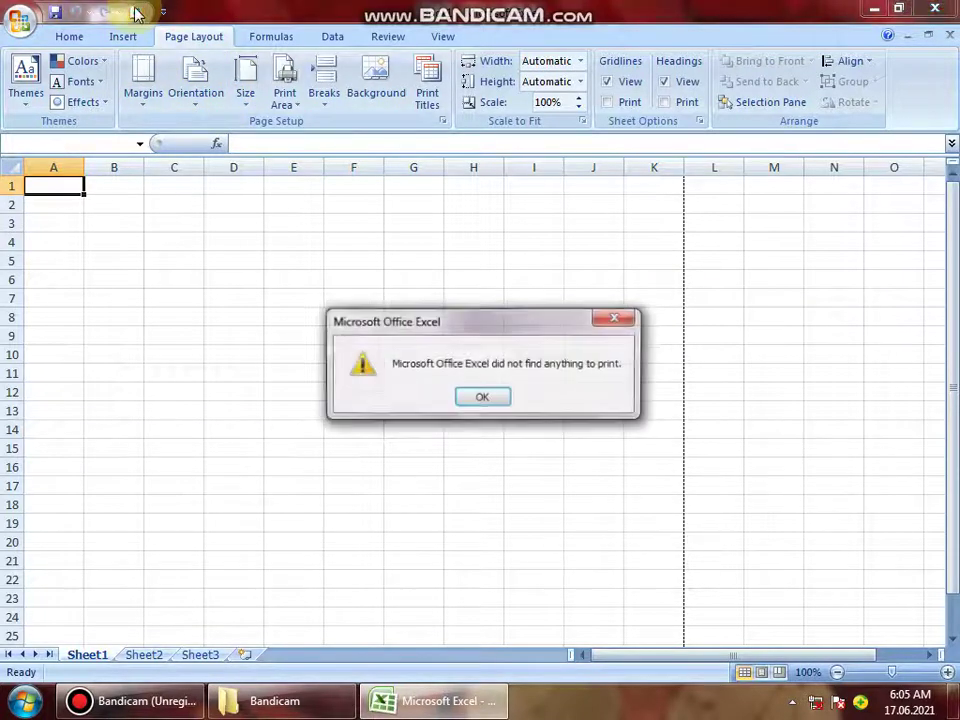
click(470, 402)
Enter 454 in cell C7
click(198, 294)
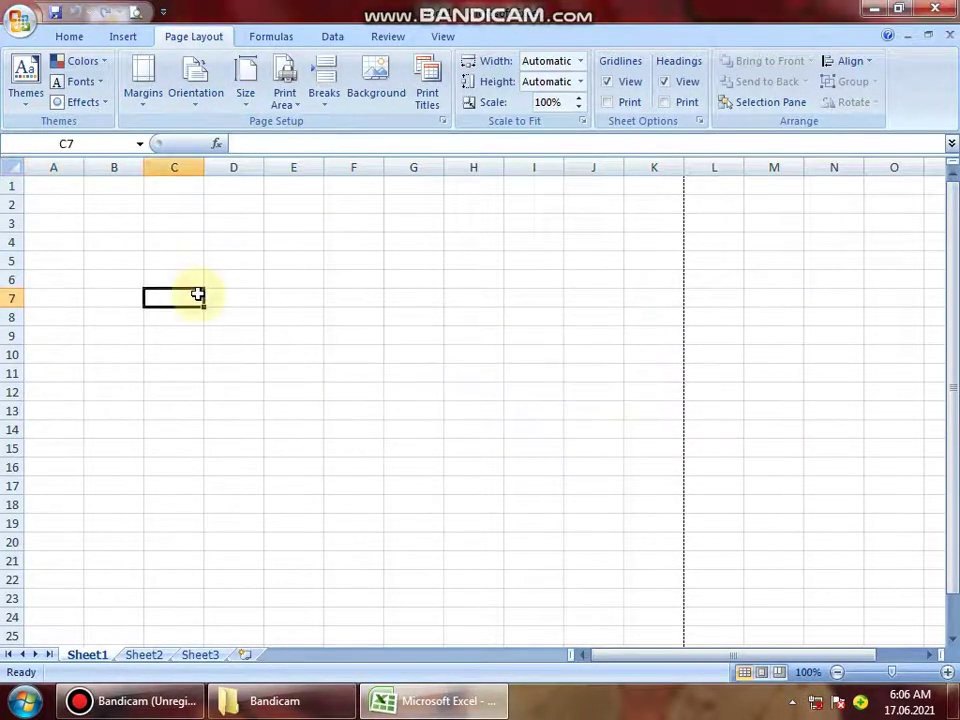
text(454)
key(Return)
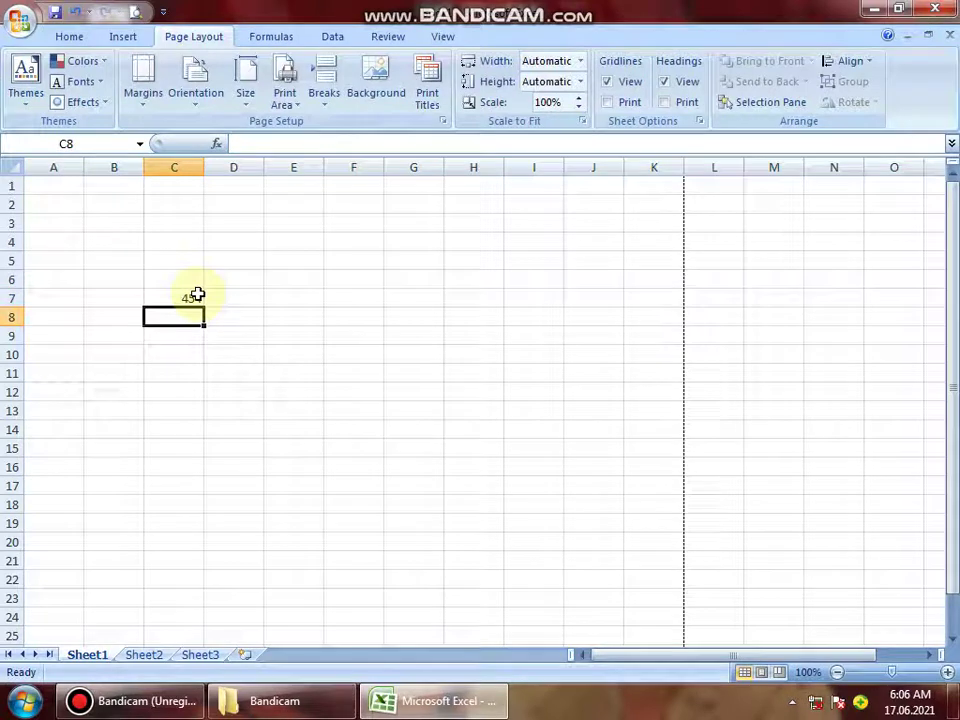
Show margins in the print preview, reduce the page's top margin slightly and return to the worksheet
click(135, 12)
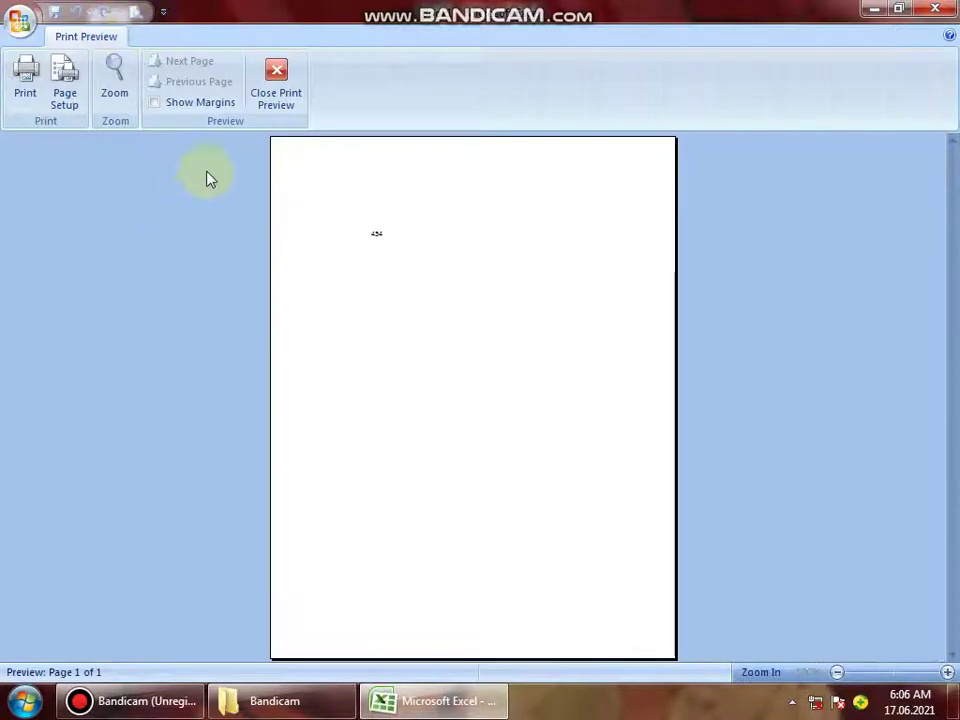
click(170, 110)
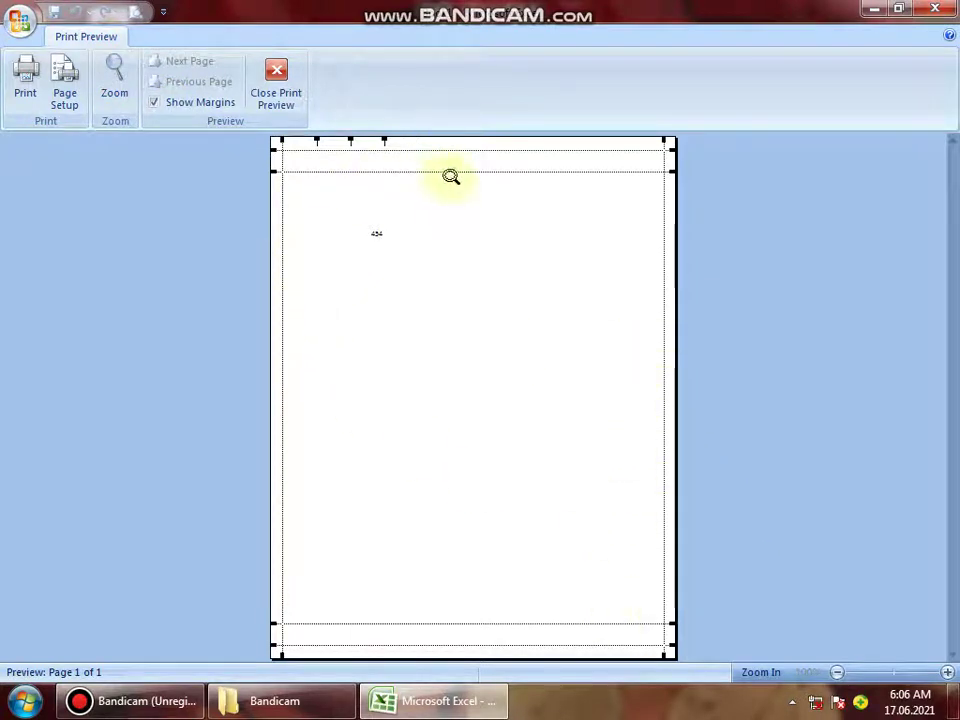
drag(449, 172, 454, 156)
click(268, 98)
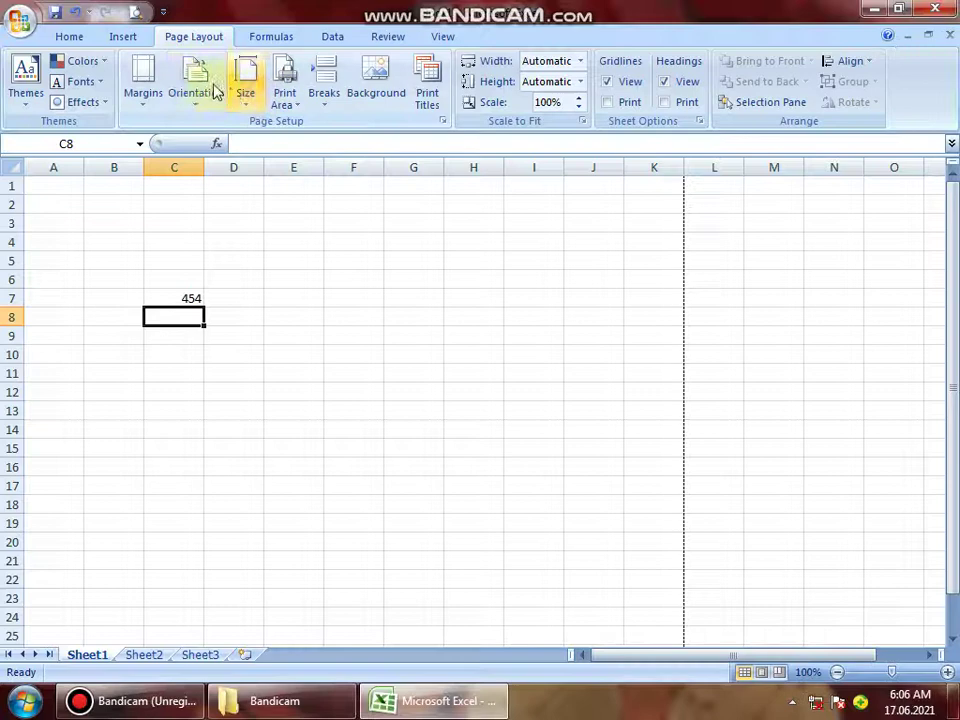
Change the page orientation to landscape and check the sheet in the print preview
click(193, 104)
click(212, 182)
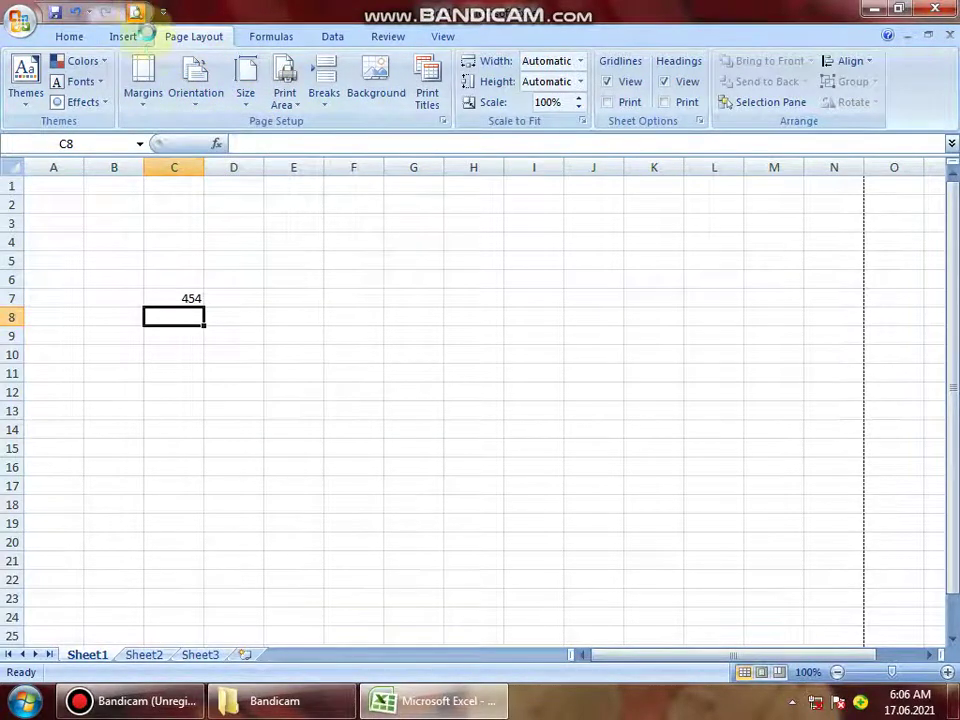
click(134, 12)
click(291, 100)
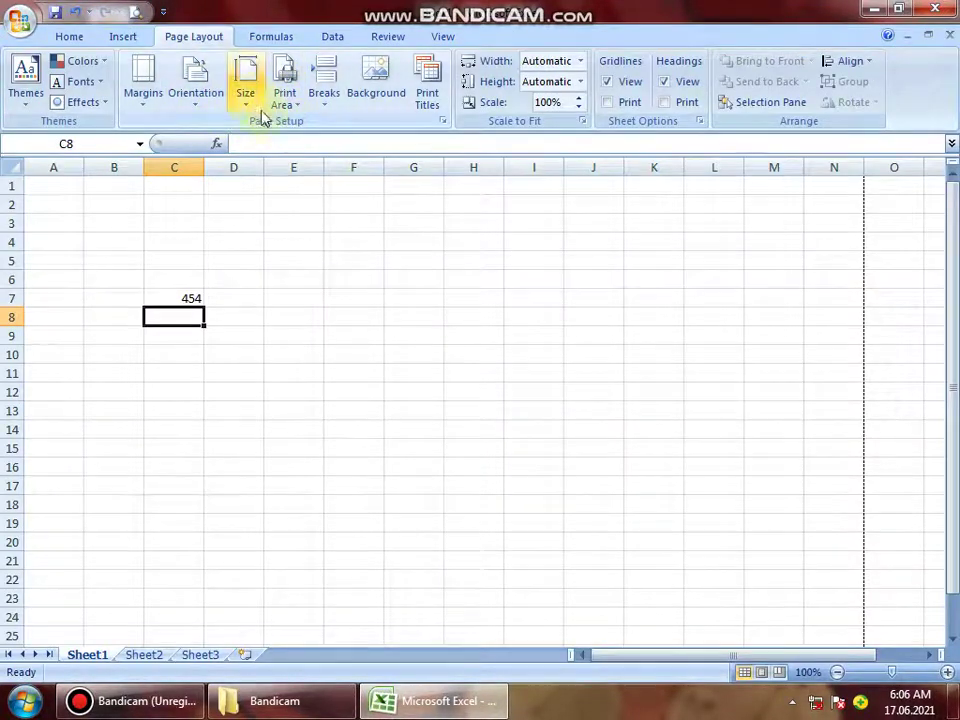
Browse the available paper sizes and set the sheet to the first size in the list
click(247, 100)
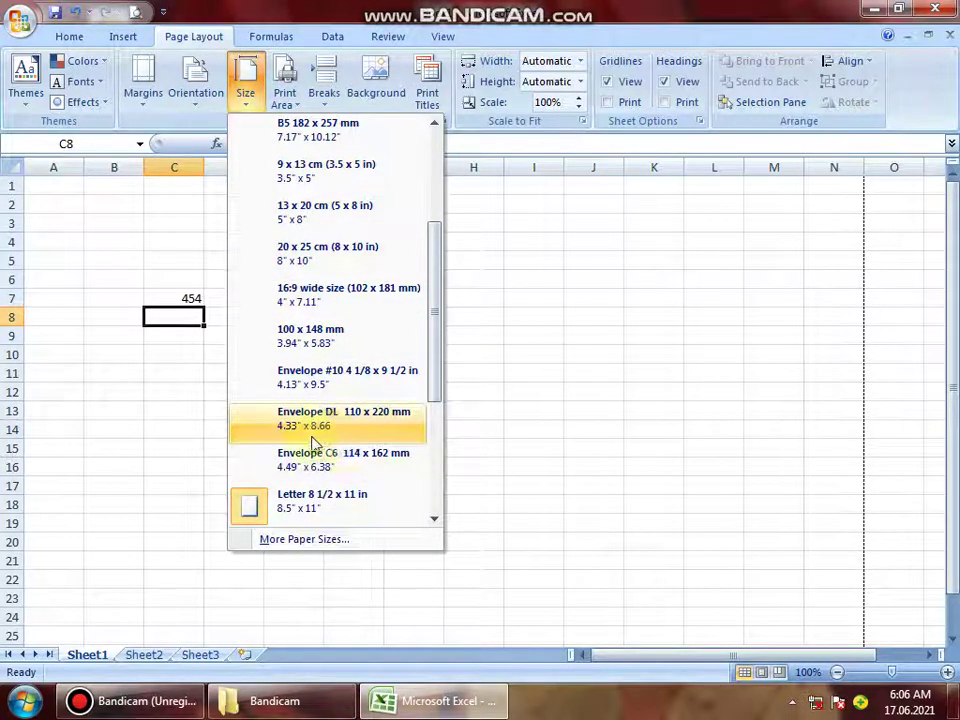
scroll(312, 443, up, 2)
scroll(337, 377, down, 3)
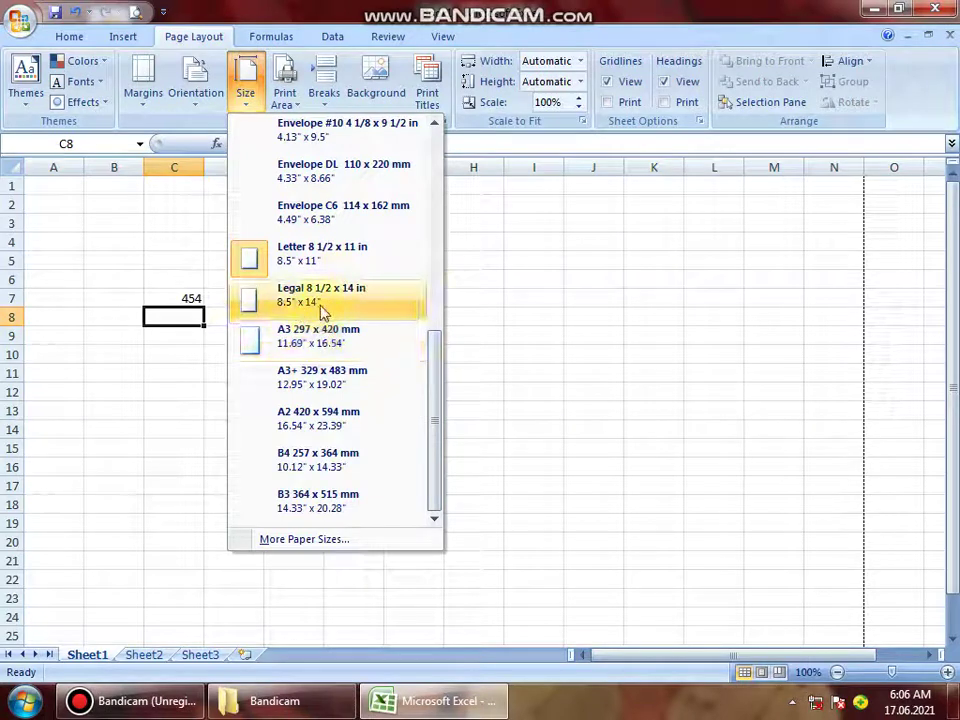
scroll(320, 290, up, 5)
click(317, 131)
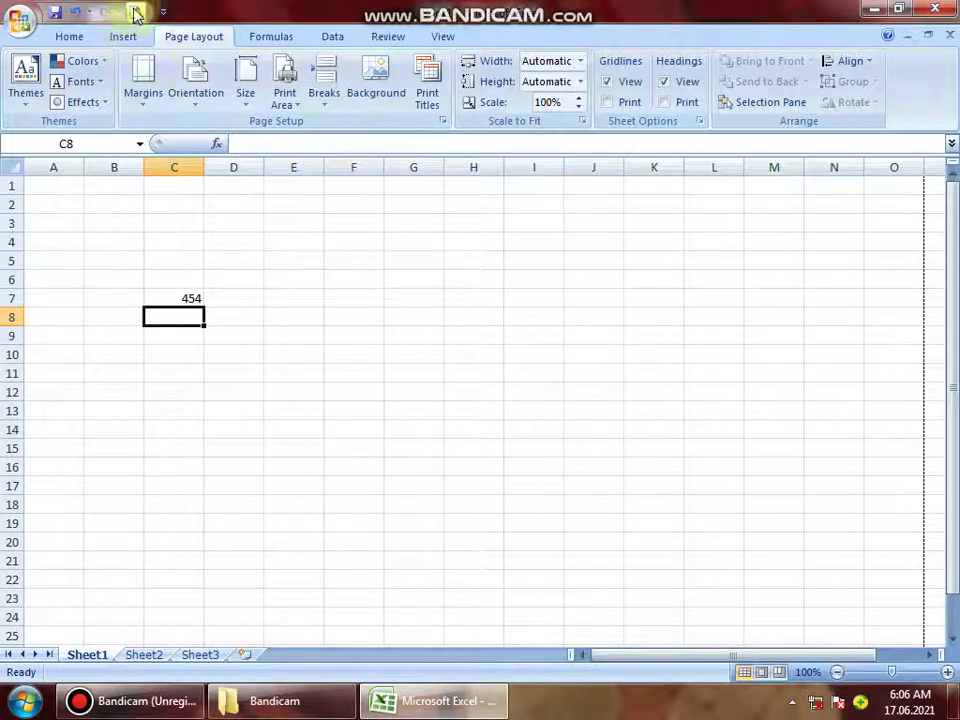
Enter 454 in cell P7, just beyond the vertical page break
drag(677, 655, 909, 314)
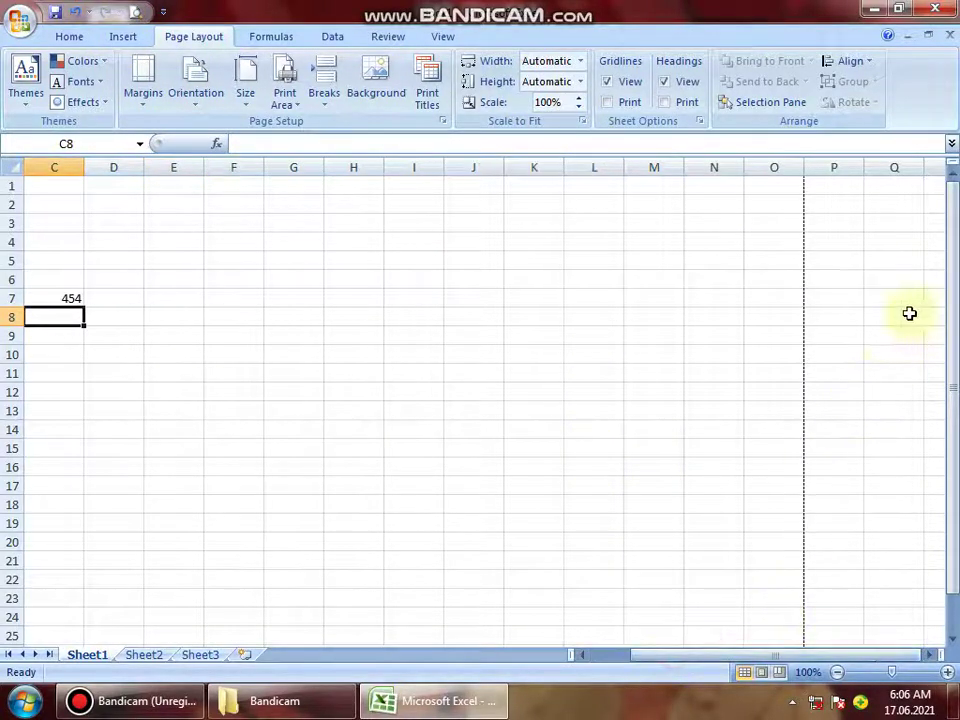
click(893, 335)
click(763, 350)
click(836, 334)
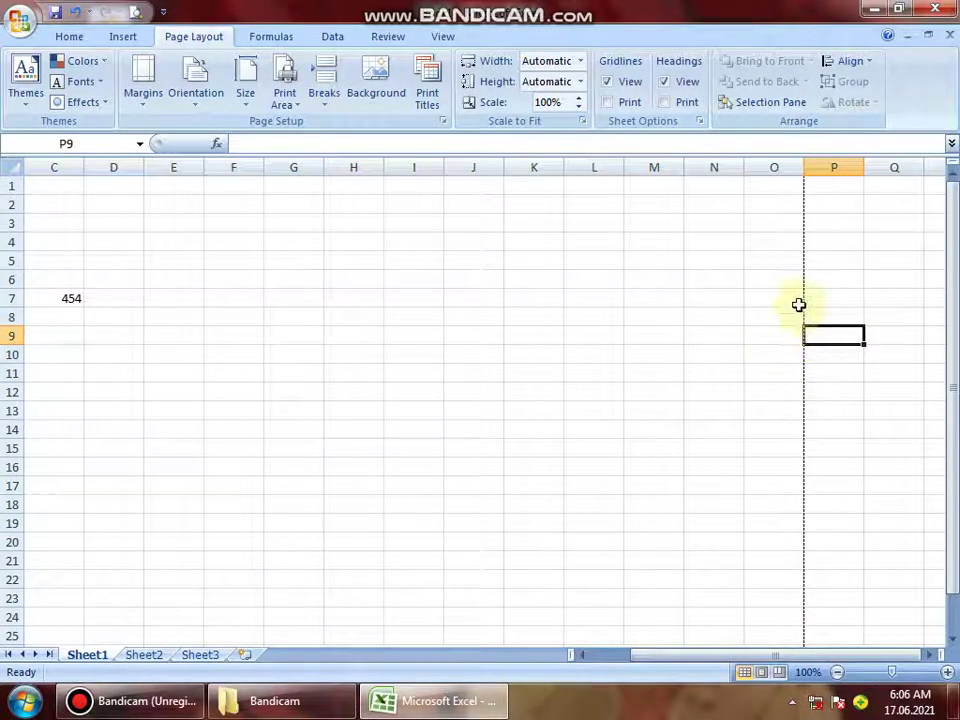
scroll(720, 380, down, 8)
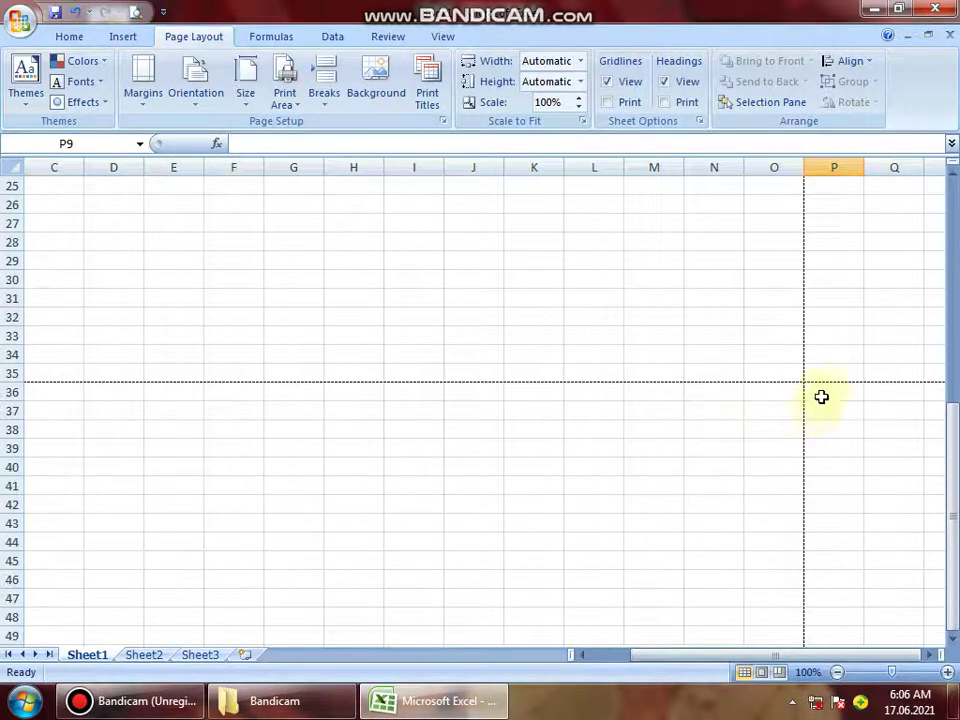
scroll(784, 356, up, 8)
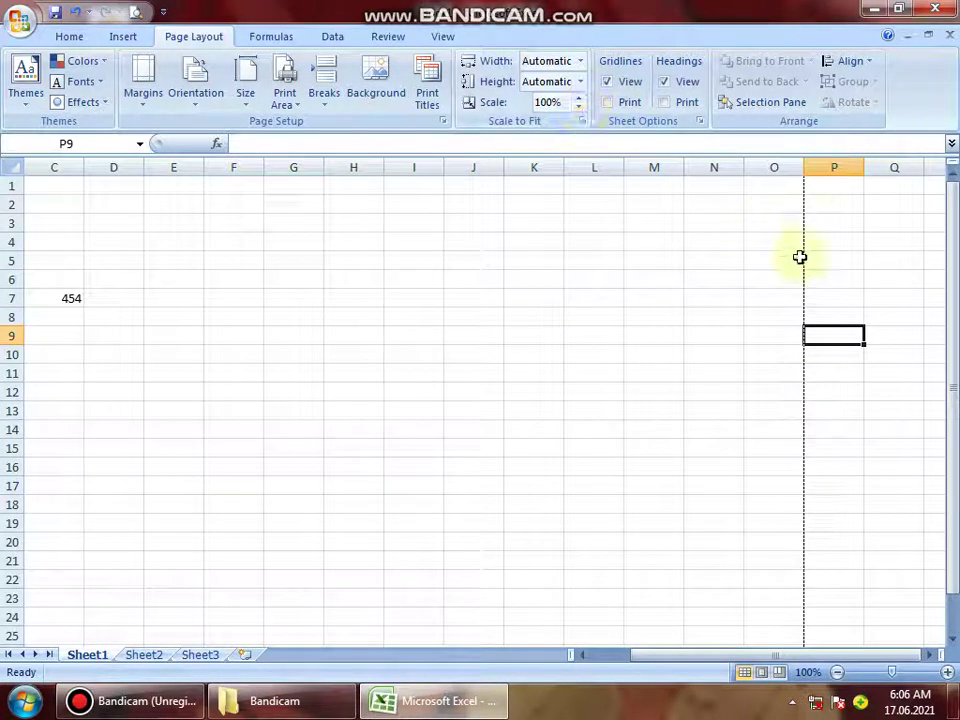
click(825, 297)
text(454)
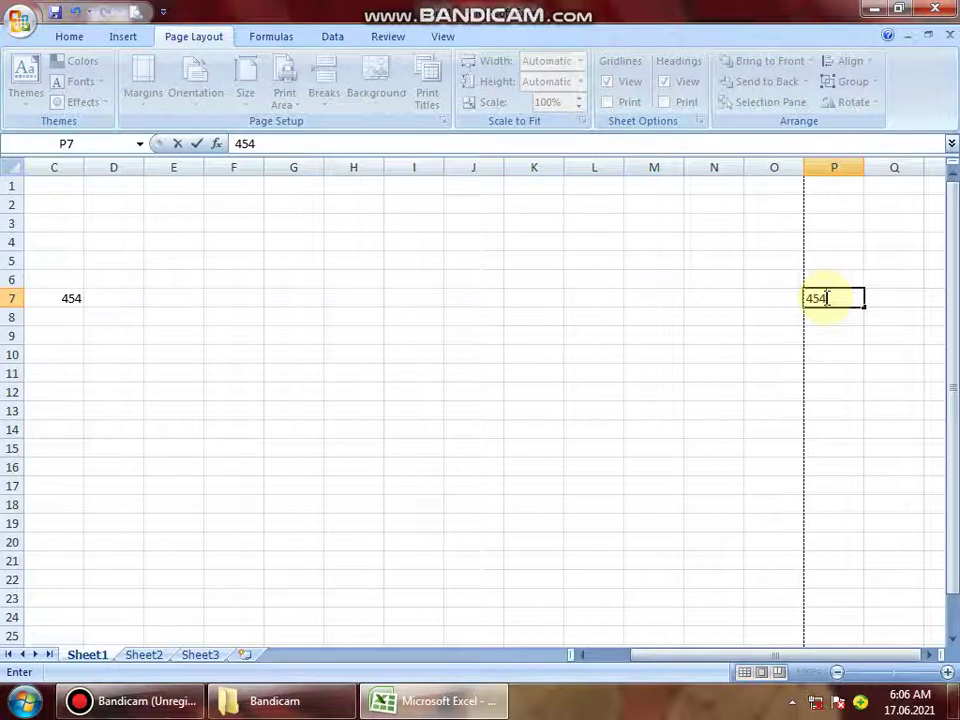
key(Return)
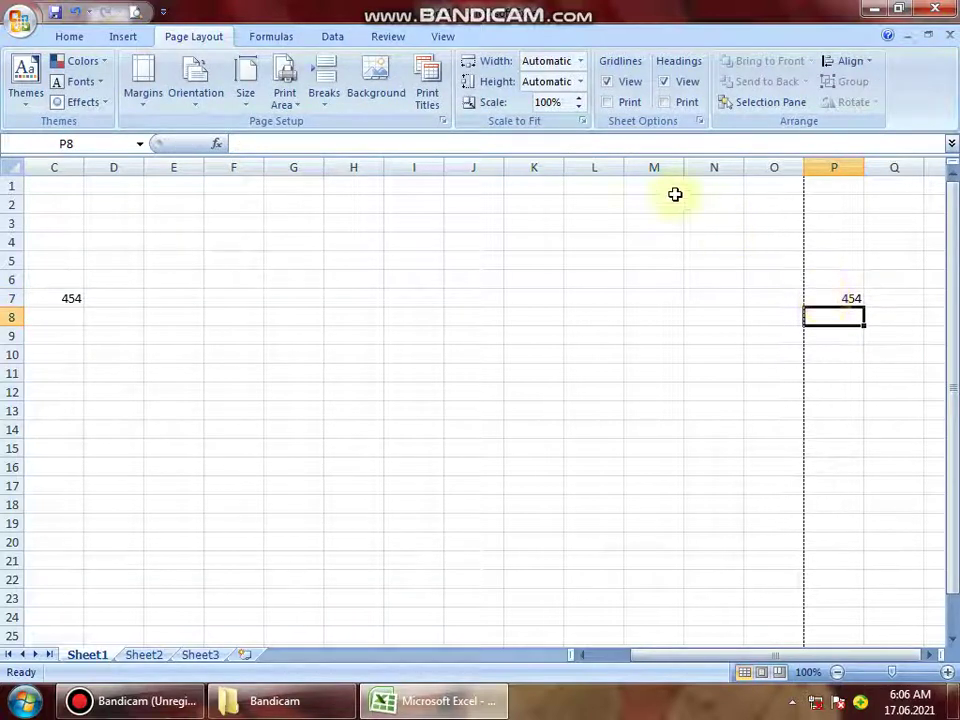
Try lowering the print scale to 85% and bring it back up to 95%
click(578, 107)
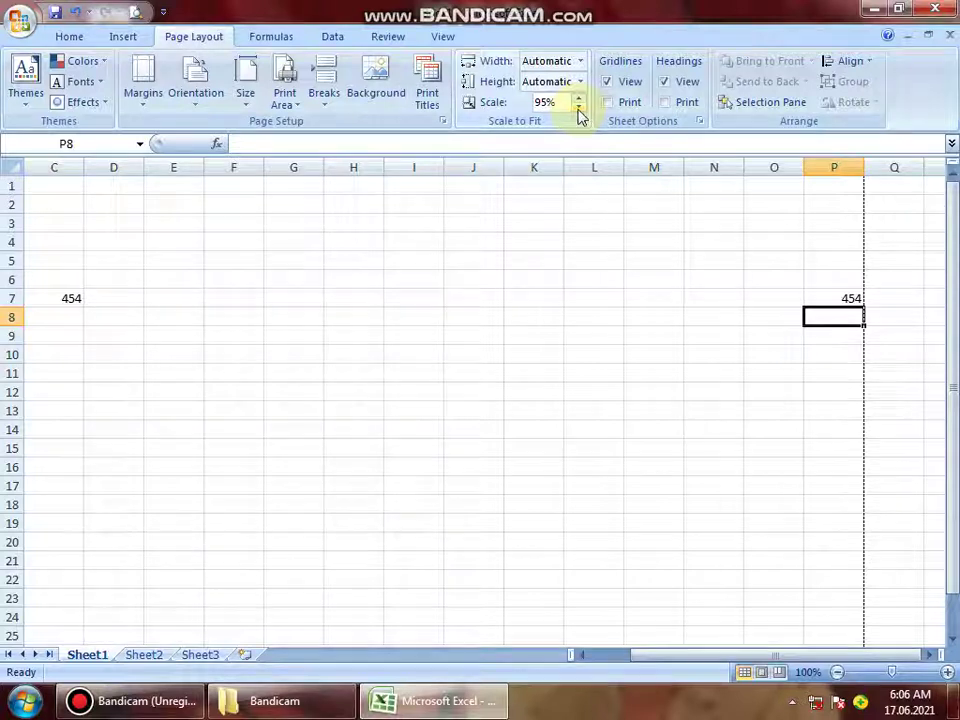
click(578, 108)
click(579, 109)
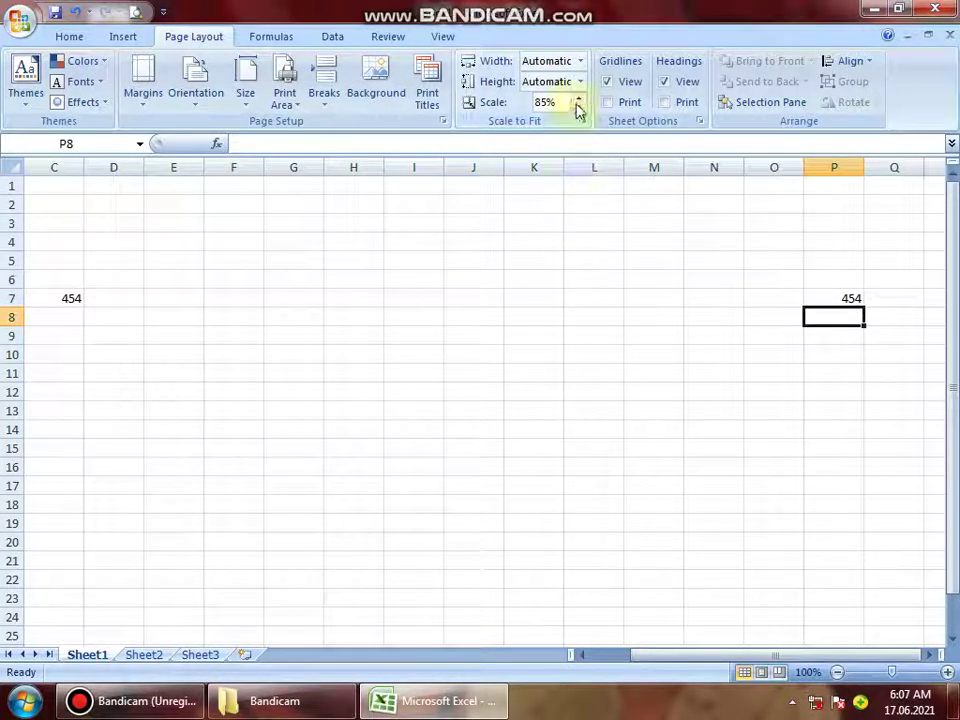
click(575, 100)
click(575, 100)
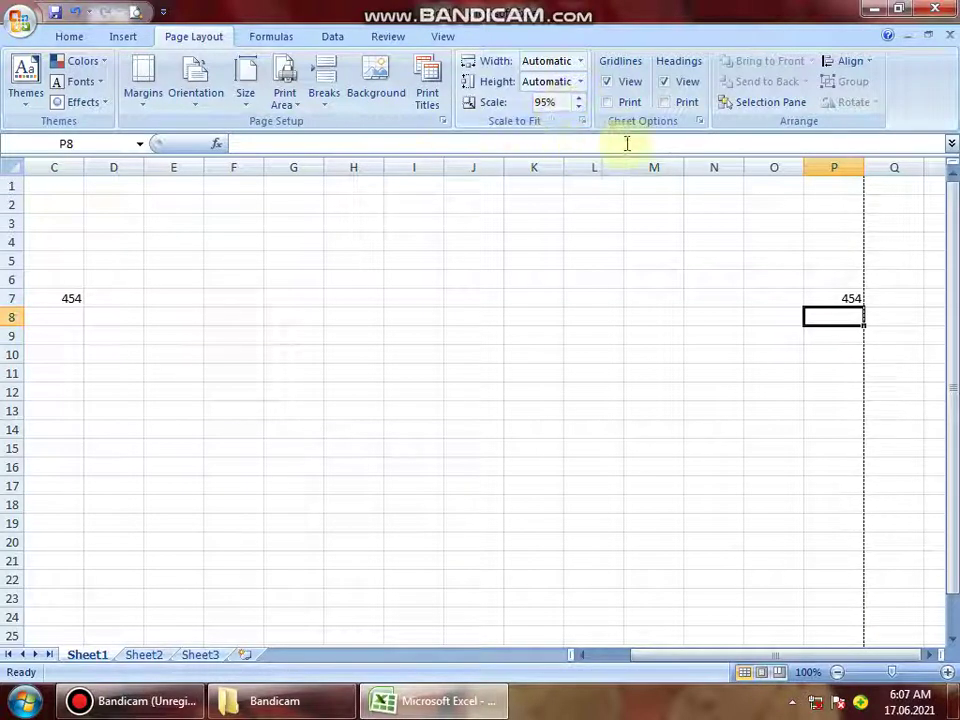
Reduce the print scale to 70% and check the page in the print preview
click(578, 108)
click(578, 108)
click(578, 108)
click(578, 108)
click(578, 108)
click(133, 11)
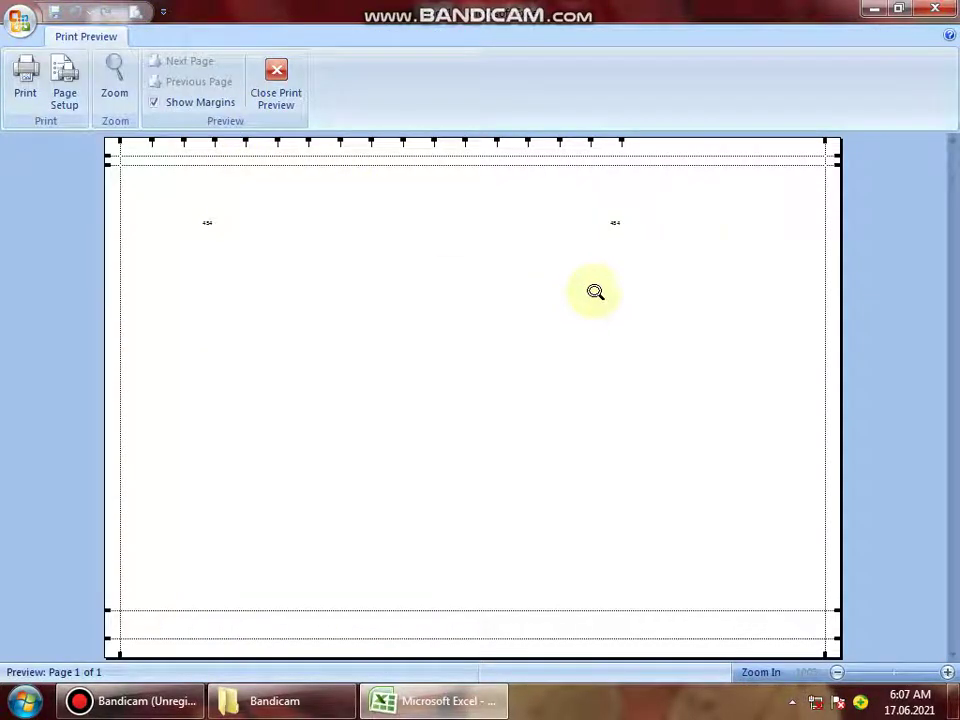
click(278, 85)
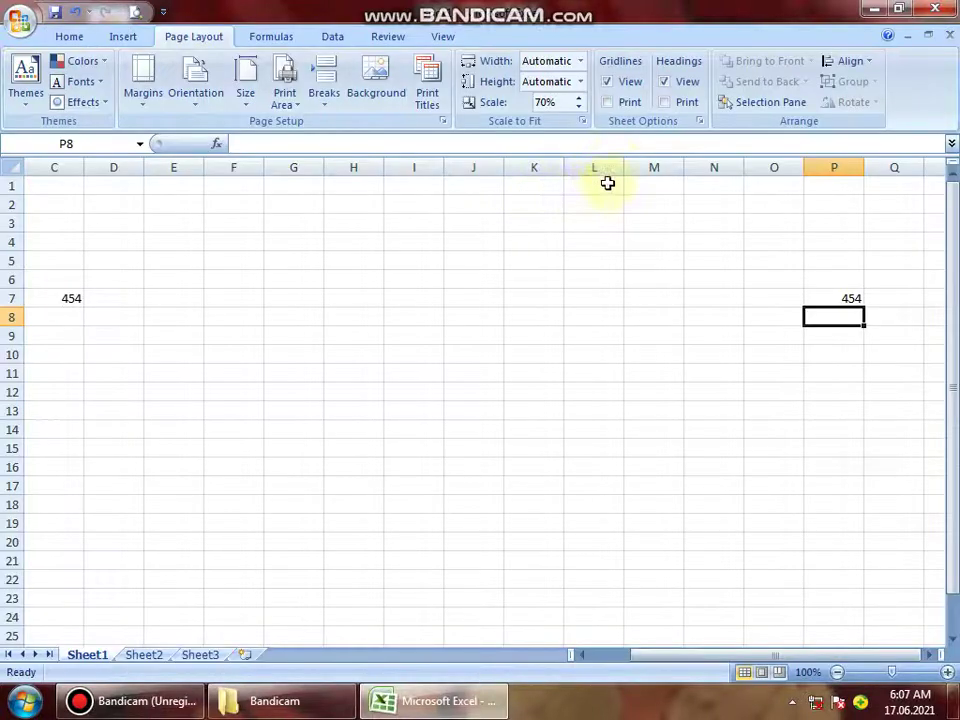
Set the print scale to 95% and check the page in the print preview
click(580, 101)
click(580, 101)
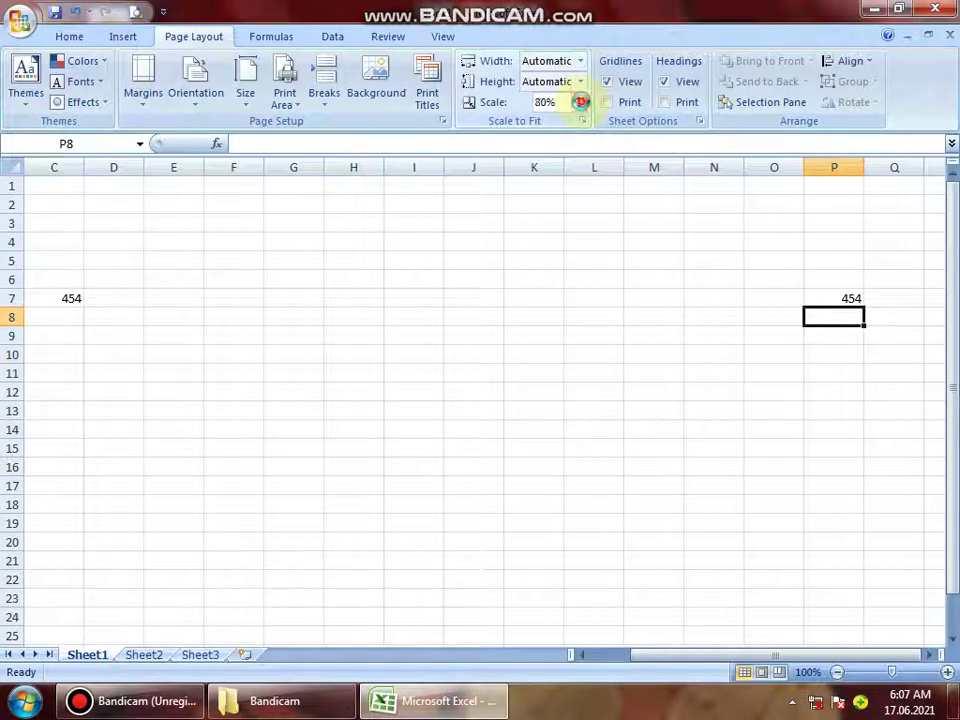
click(580, 101)
click(580, 101)
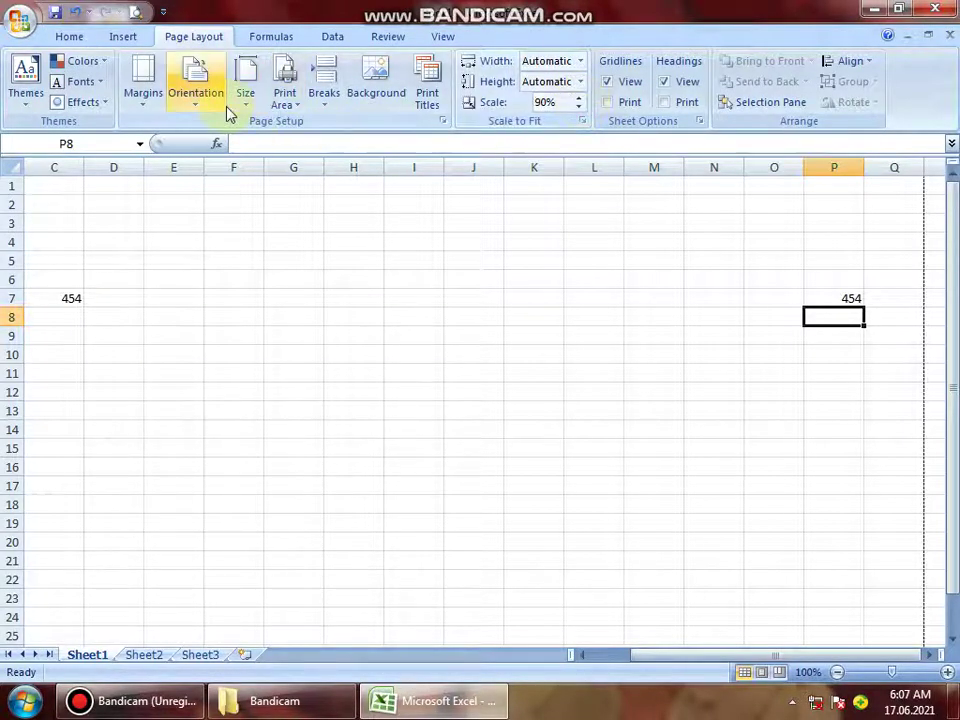
click(580, 101)
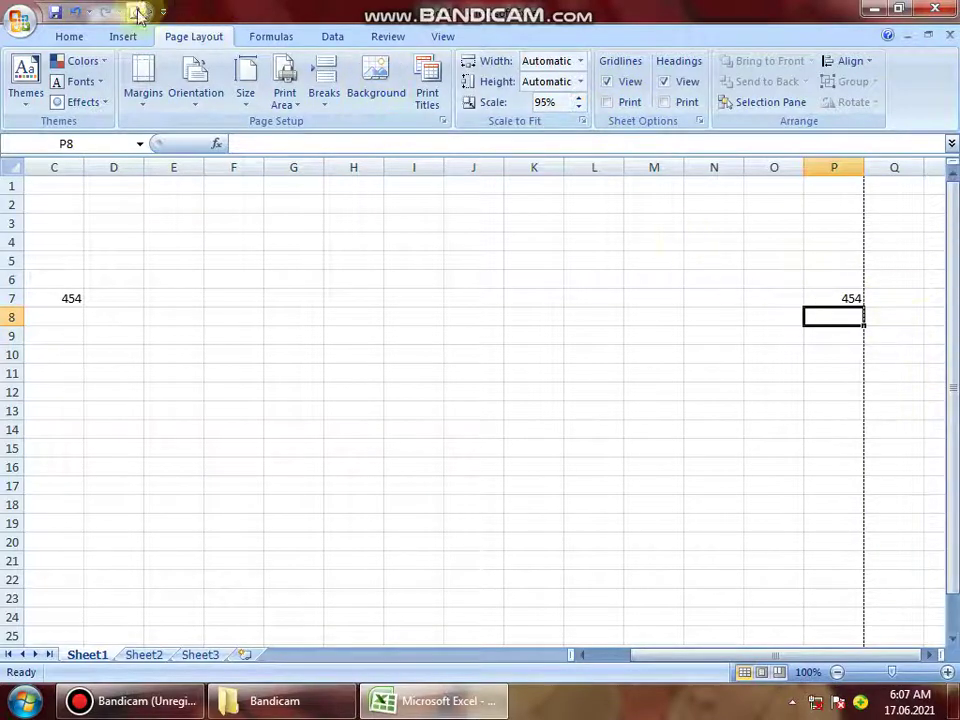
click(135, 11)
click(293, 80)
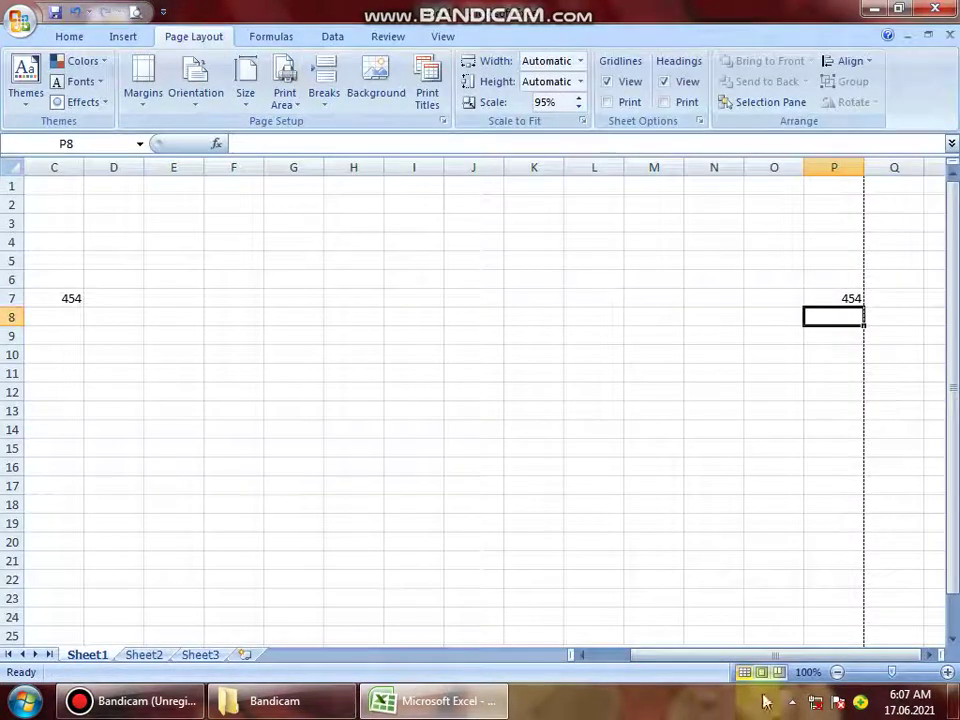
Try a larger worksheet zoom and set it to 90%
click(947, 672)
click(947, 672)
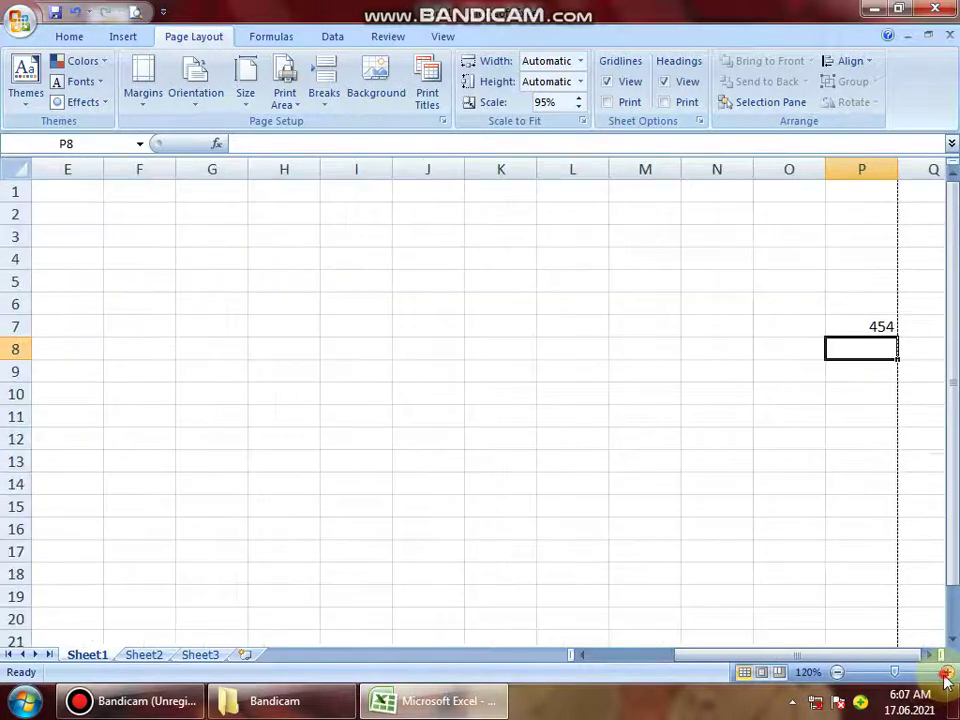
click(835, 673)
click(835, 673)
click(835, 673)
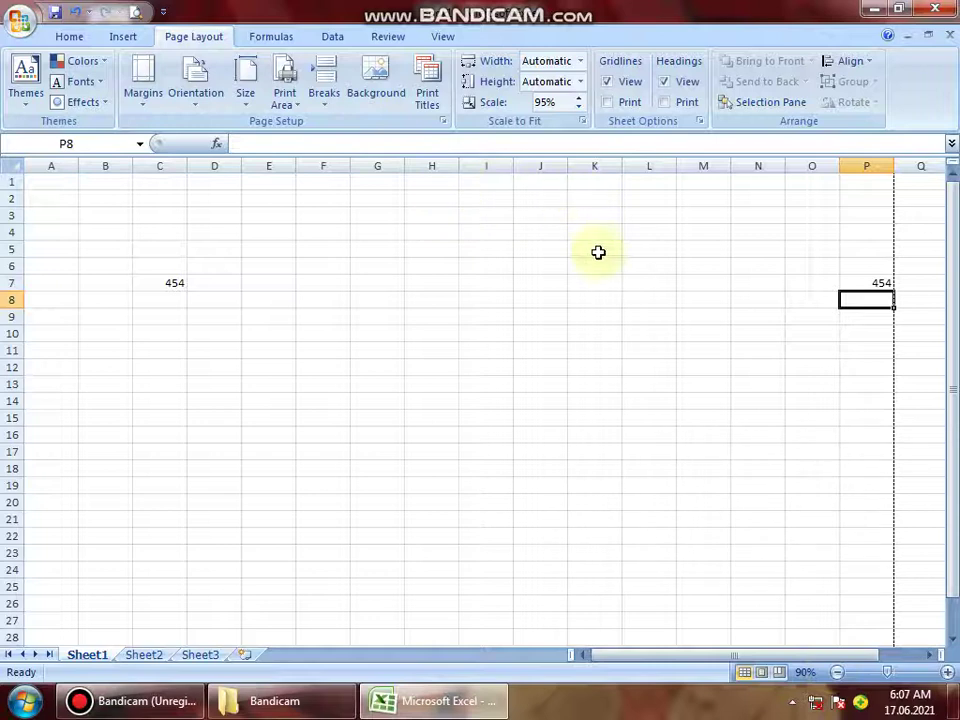
click(690, 328)
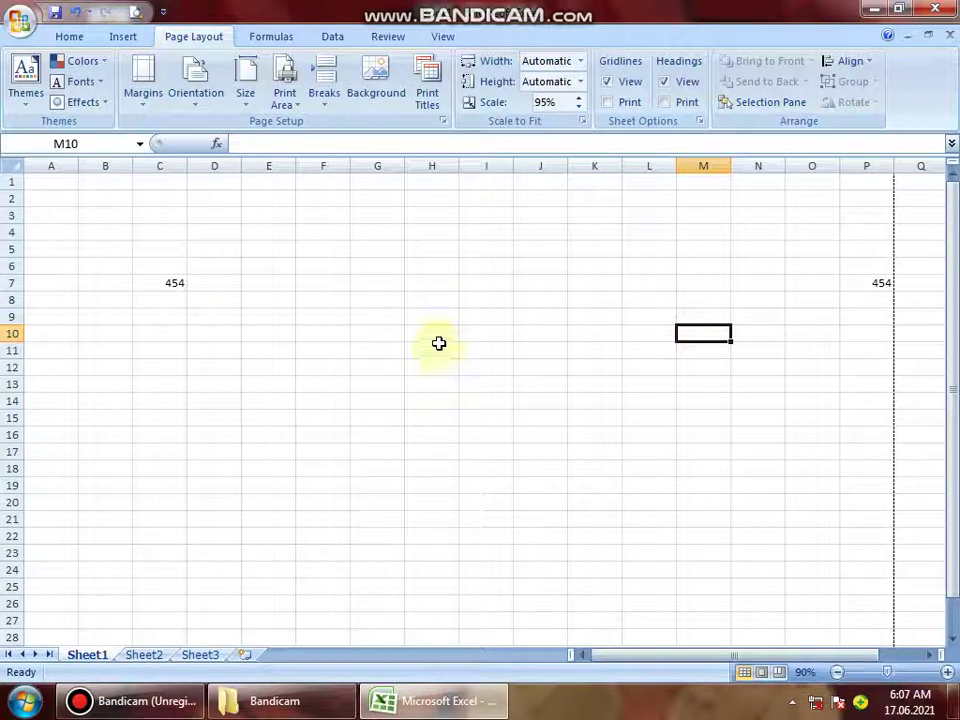
click(292, 38)
click(356, 329)
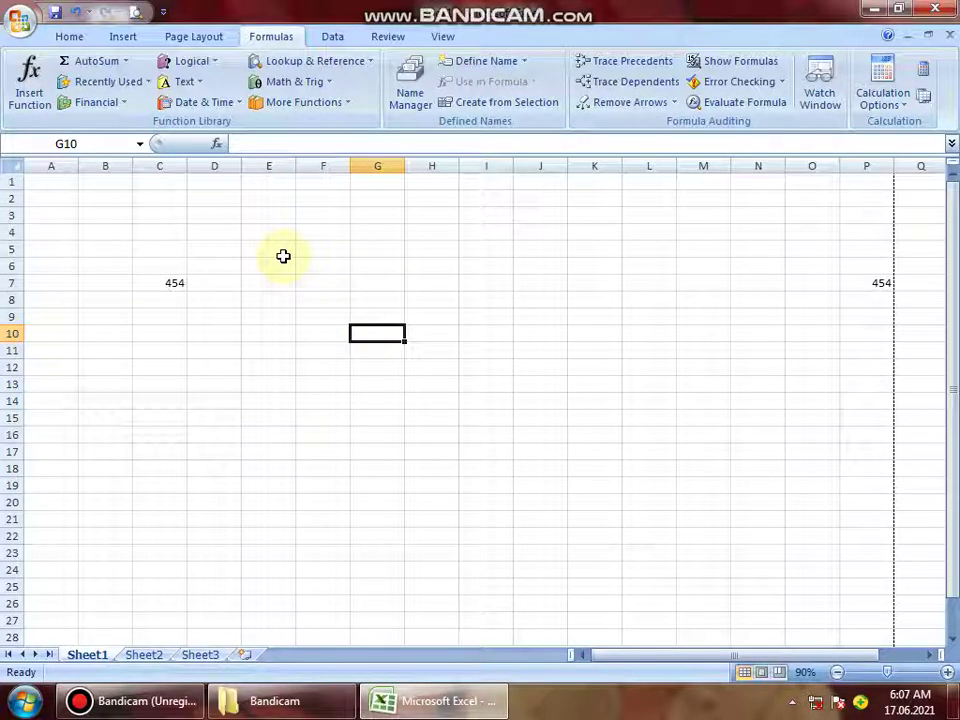
click(337, 40)
click(384, 44)
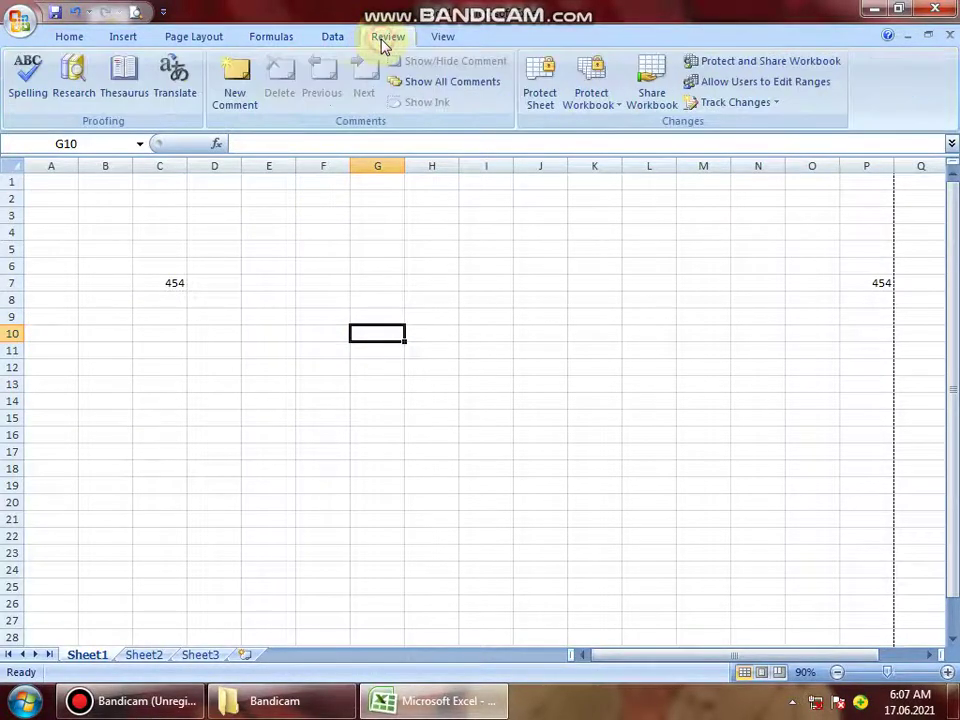
click(433, 40)
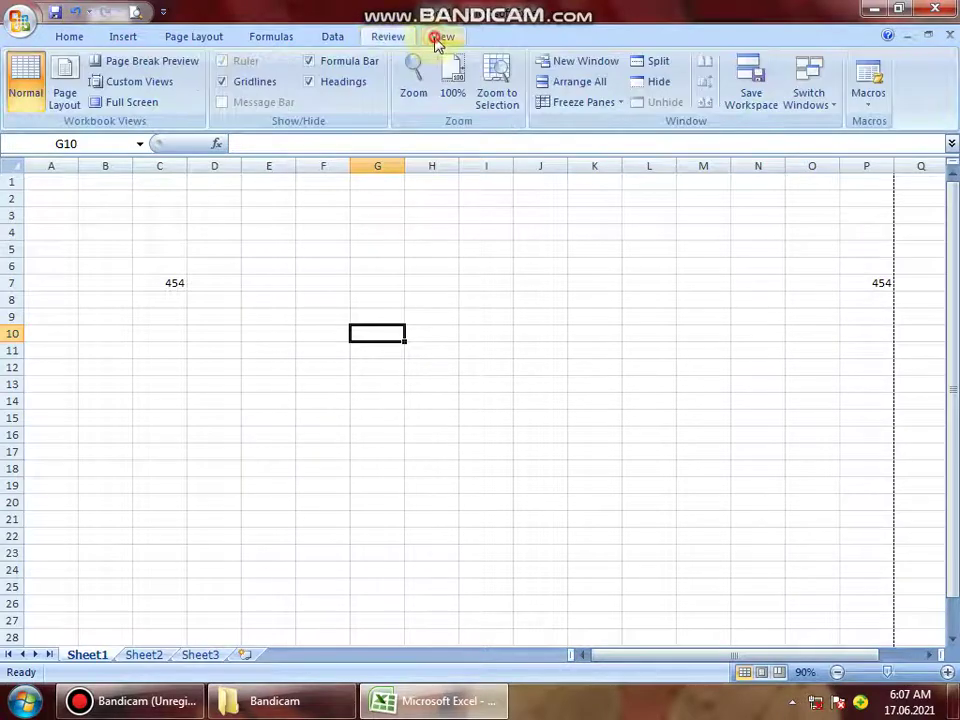
click(340, 40)
click(266, 40)
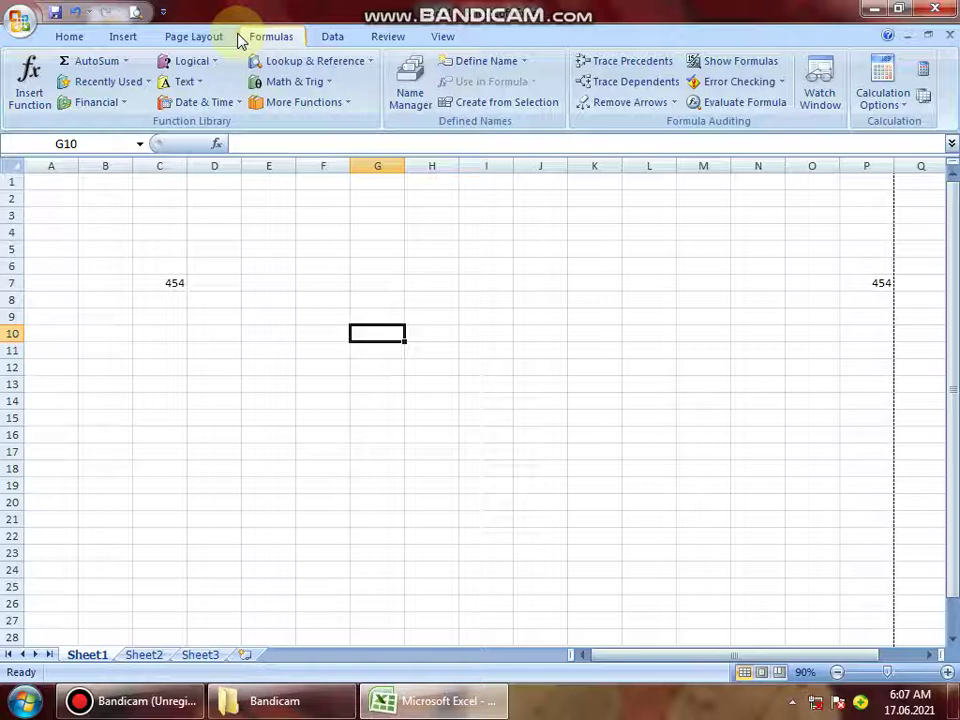
click(200, 38)
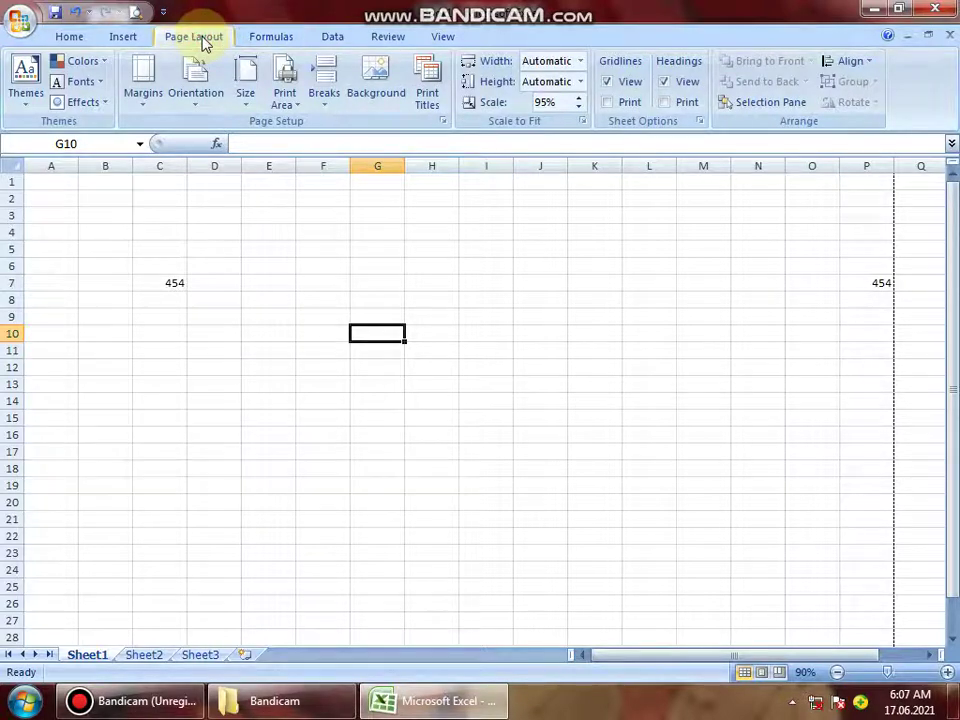
click(122, 38)
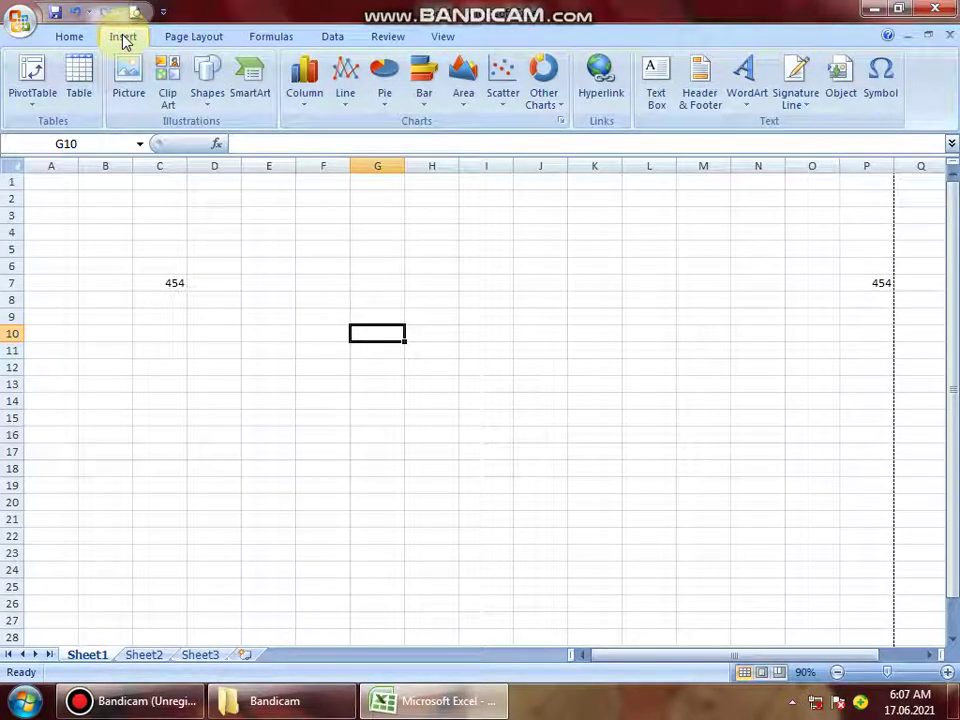
click(78, 40)
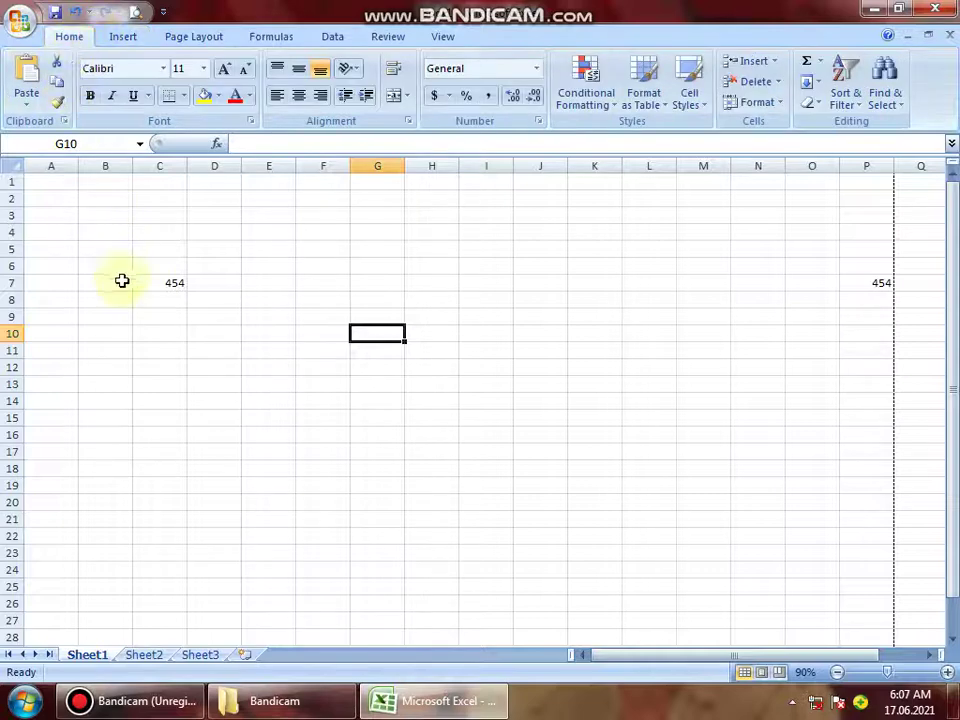
Insert three new worksheets after Sheet3 and select cell E8 on the second new one
click(245, 655)
click(302, 655)
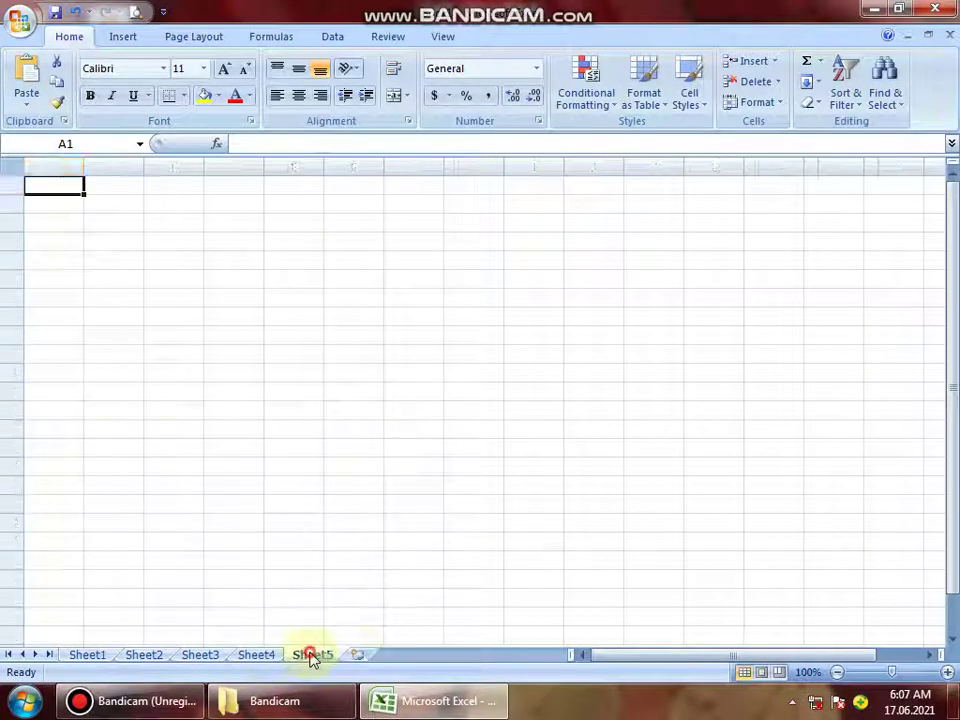
click(361, 655)
click(305, 656)
click(300, 316)
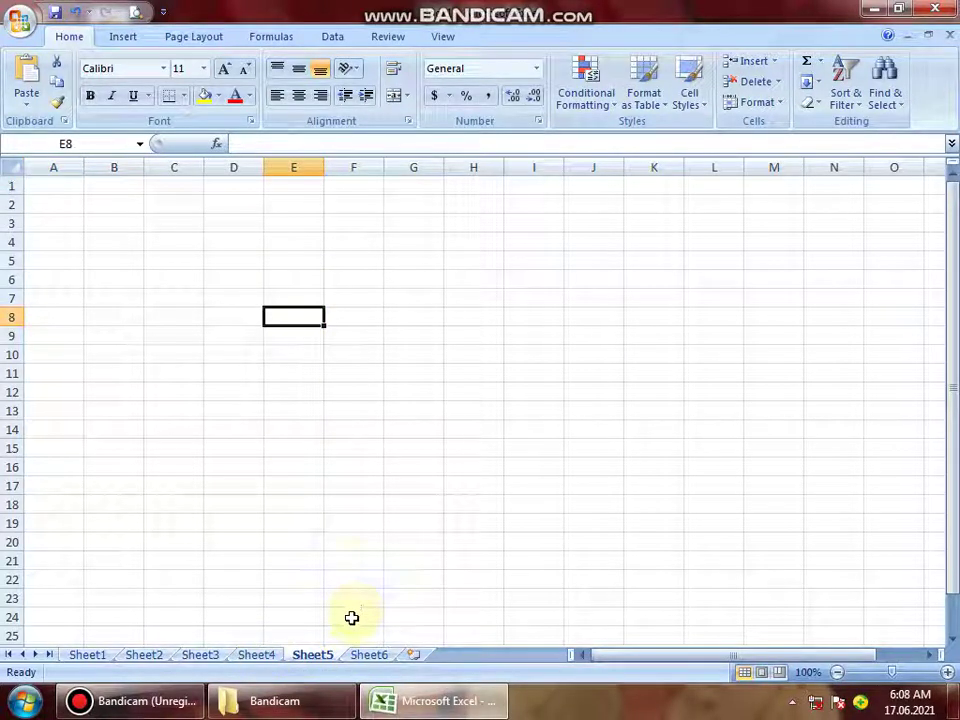
Enter 1234 in cell D8 of Sheet6
click(370, 657)
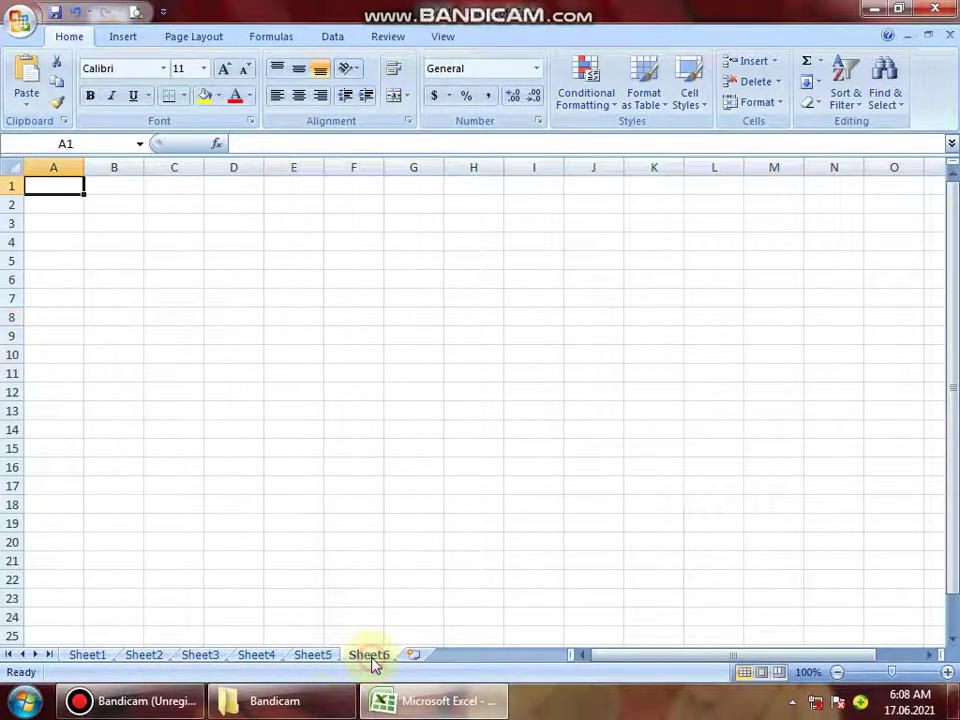
click(250, 316)
text(123)
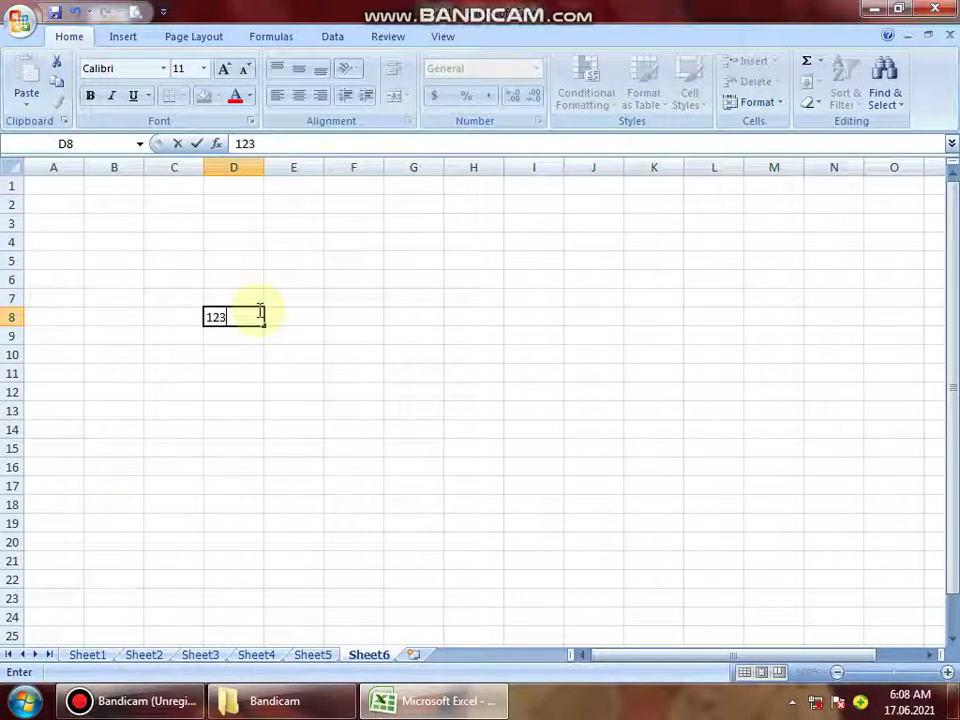
text(4)
key(Return)
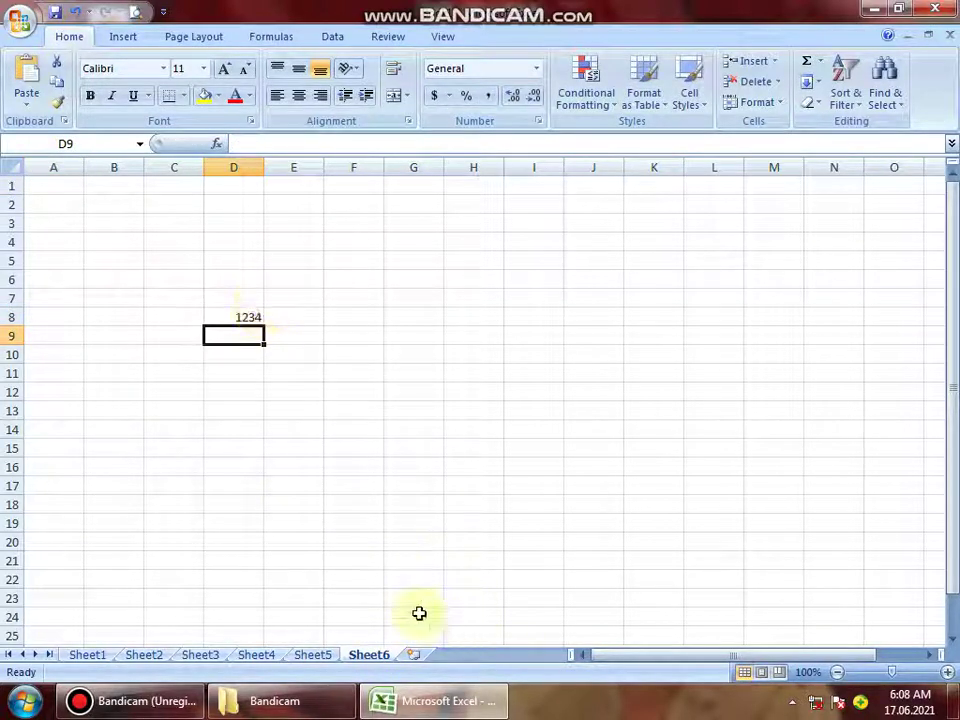
Create a copy of Sheet6 within Book1 and place it before Sheet6
right_click(369, 657)
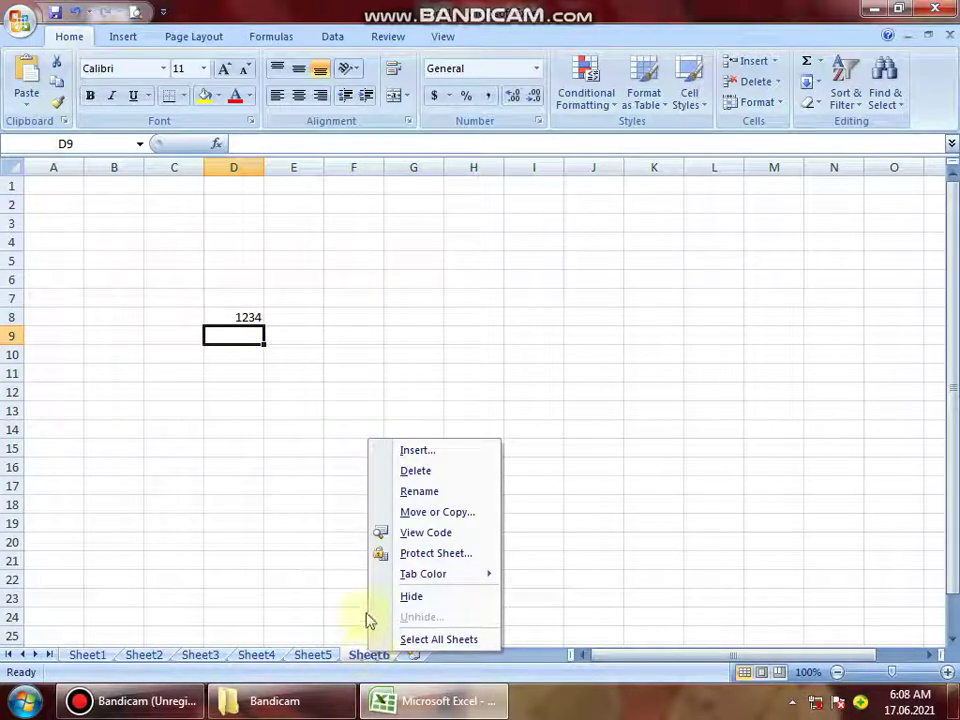
click(430, 514)
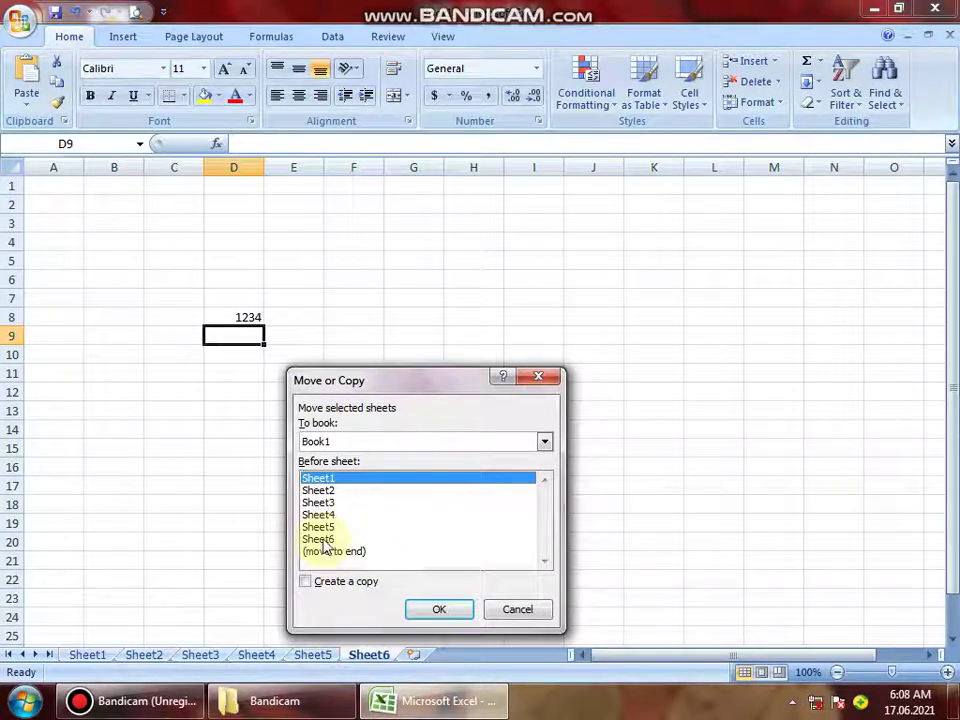
click(345, 588)
drag(419, 375, 598, 240)
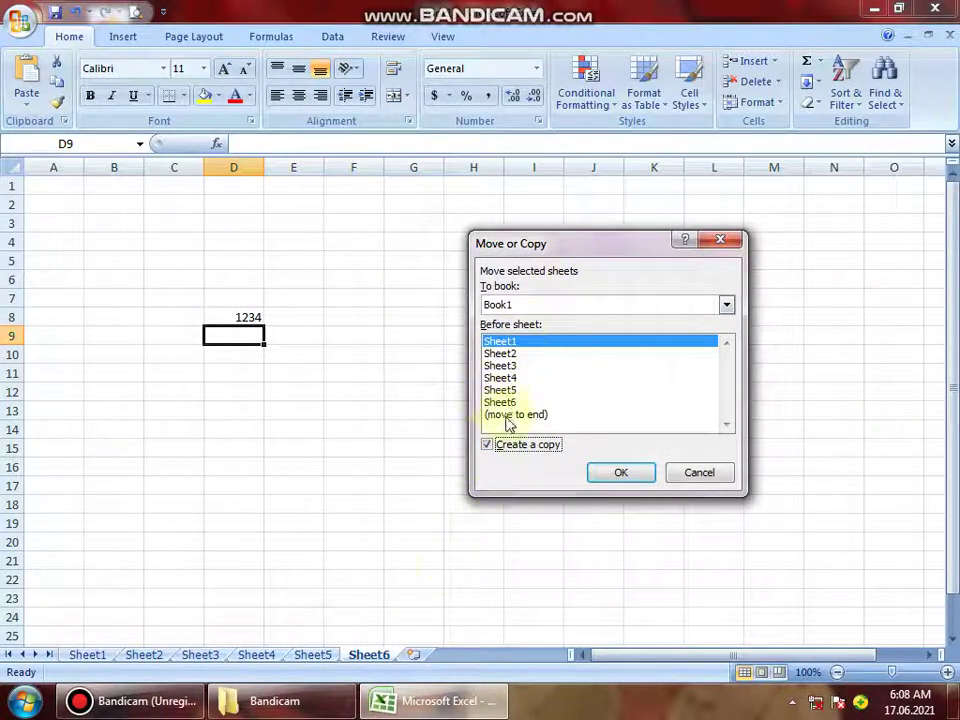
click(505, 402)
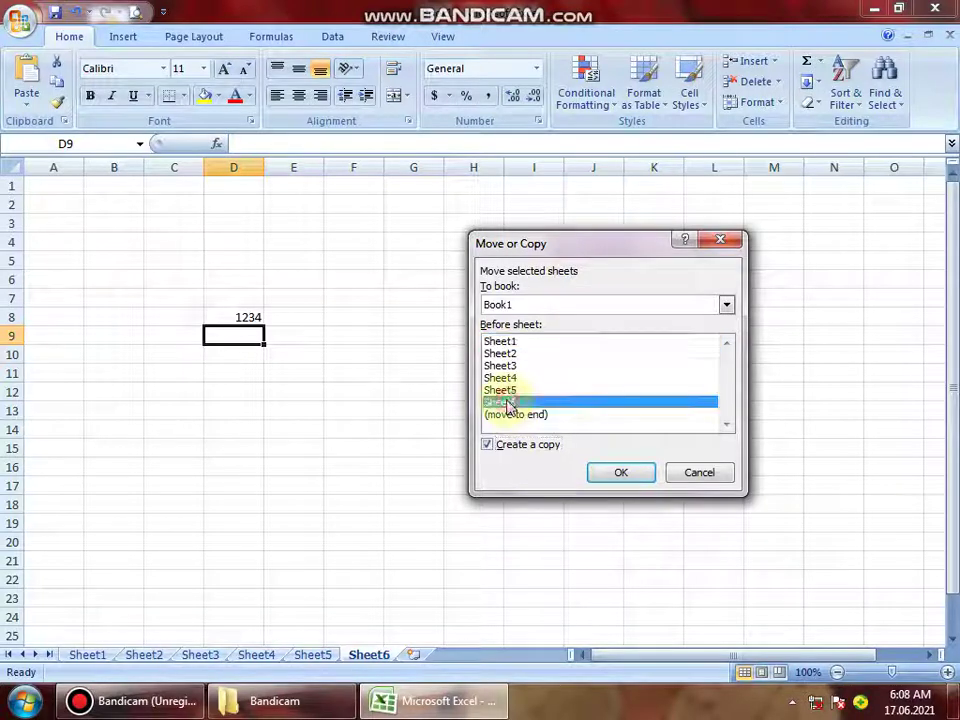
click(608, 469)
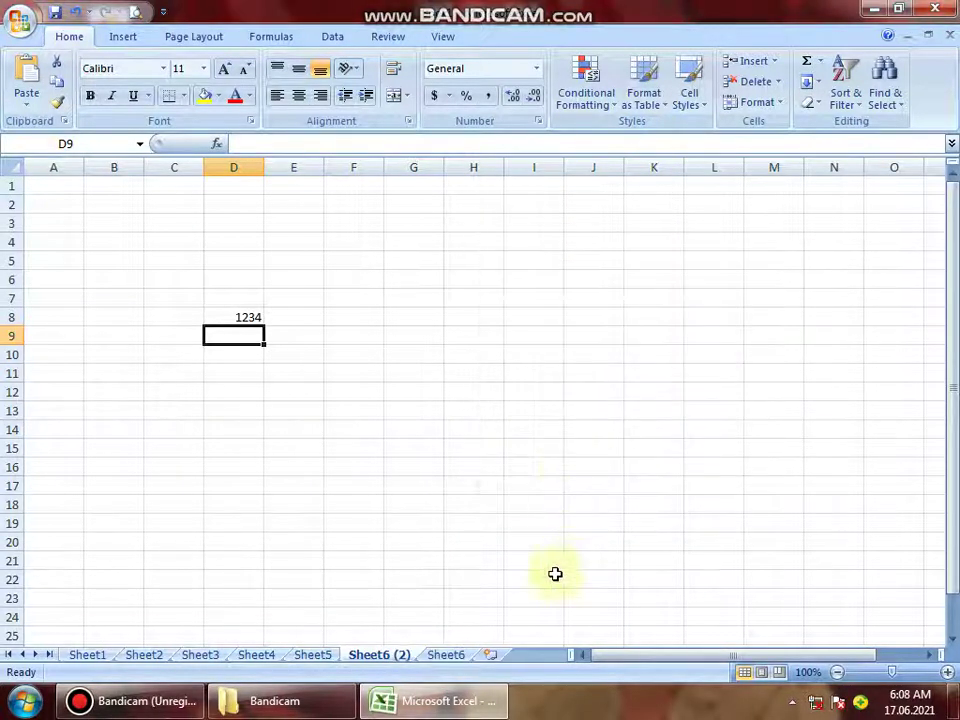
Rename the copied sheet as 12345
double_click(380, 656)
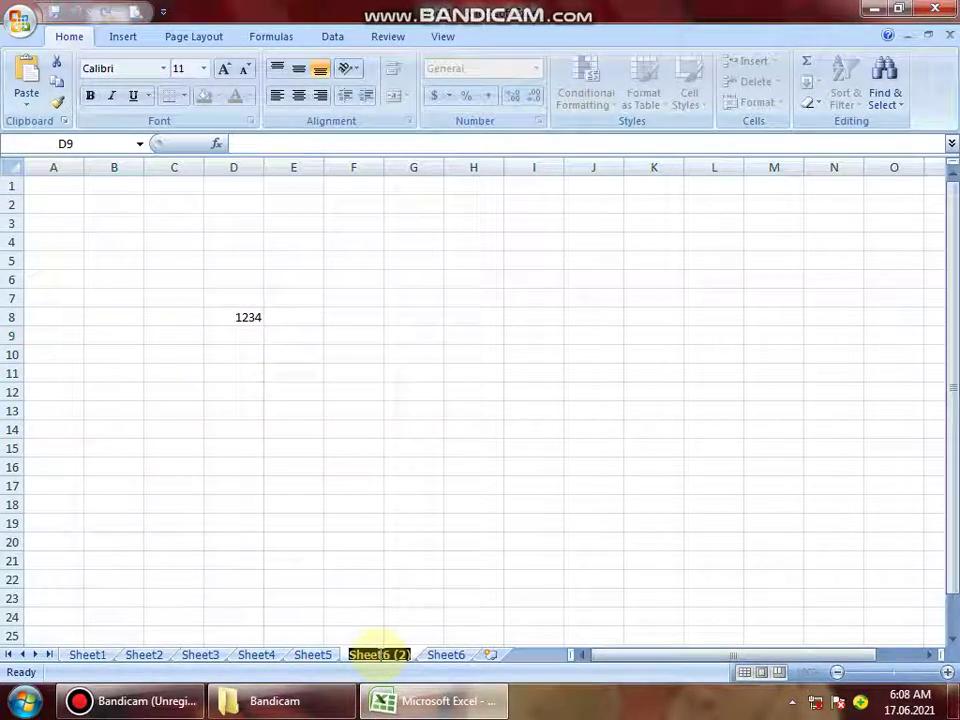
text(1234)
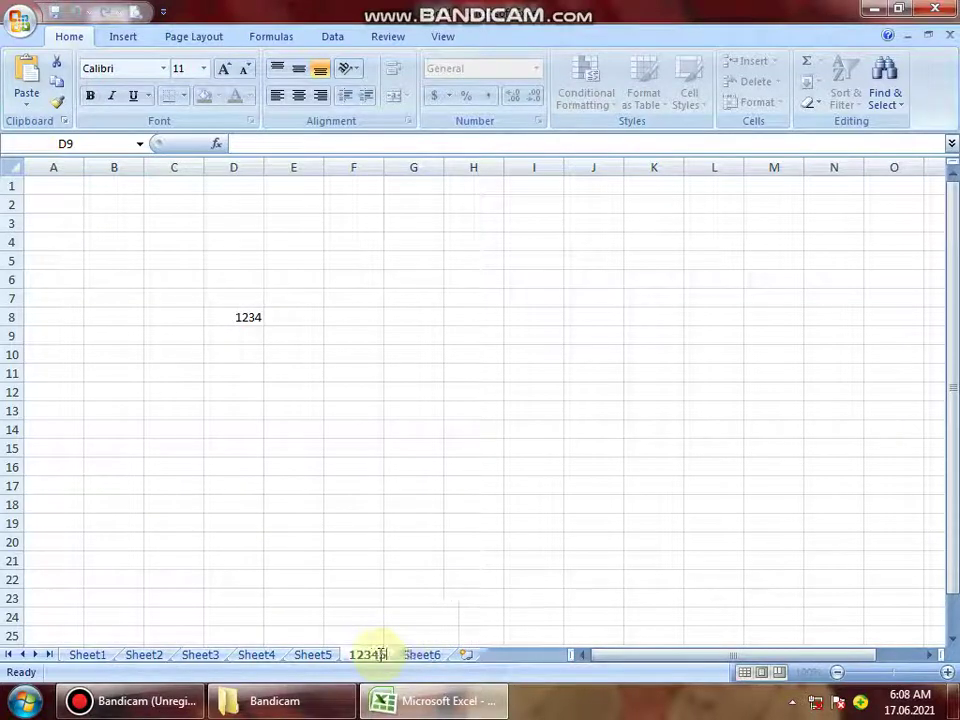
click(372, 484)
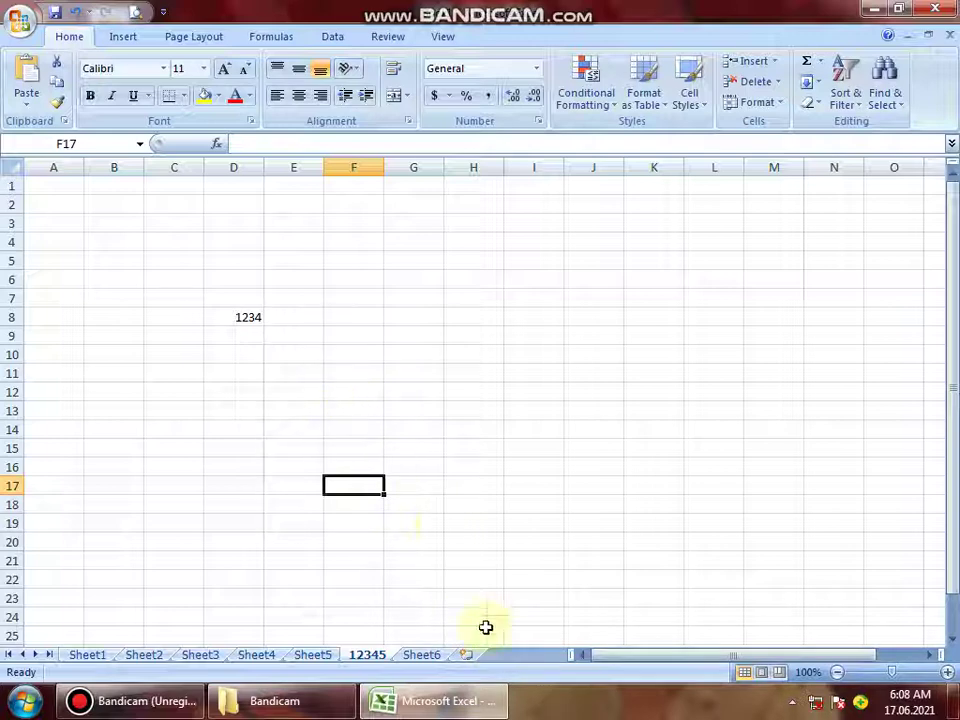
Delete Sheet5 from the workbook
click(315, 656)
right_click(315, 656)
click(370, 473)
click(146, 330)
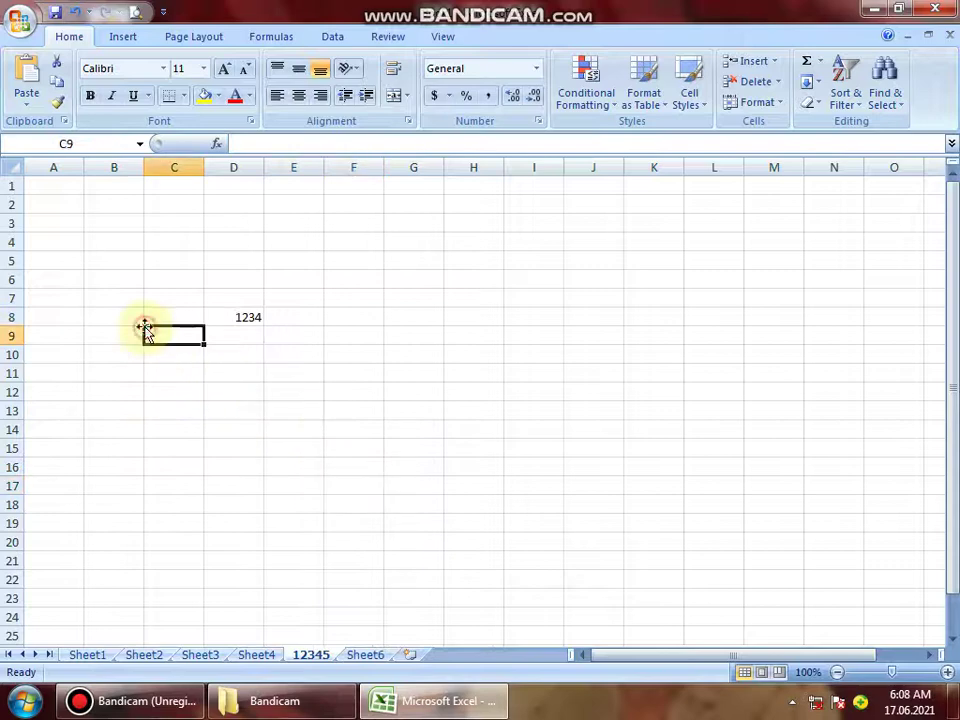
Try print settings with the EPSON T60 Series printer and a page range from 1 to 1, without printing
click(6, 20)
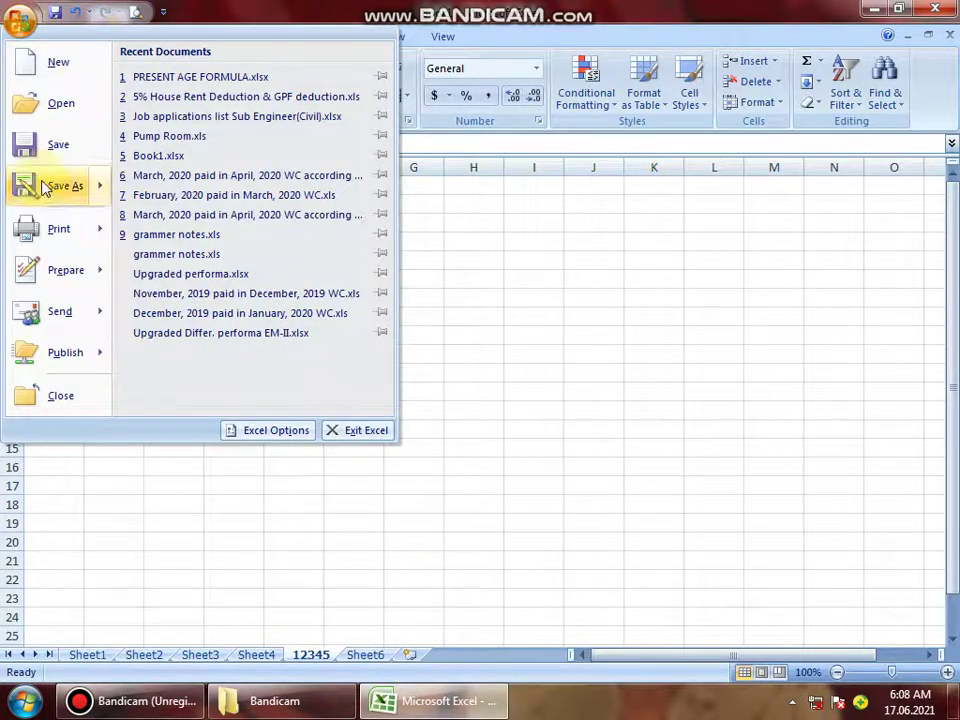
click(55, 230)
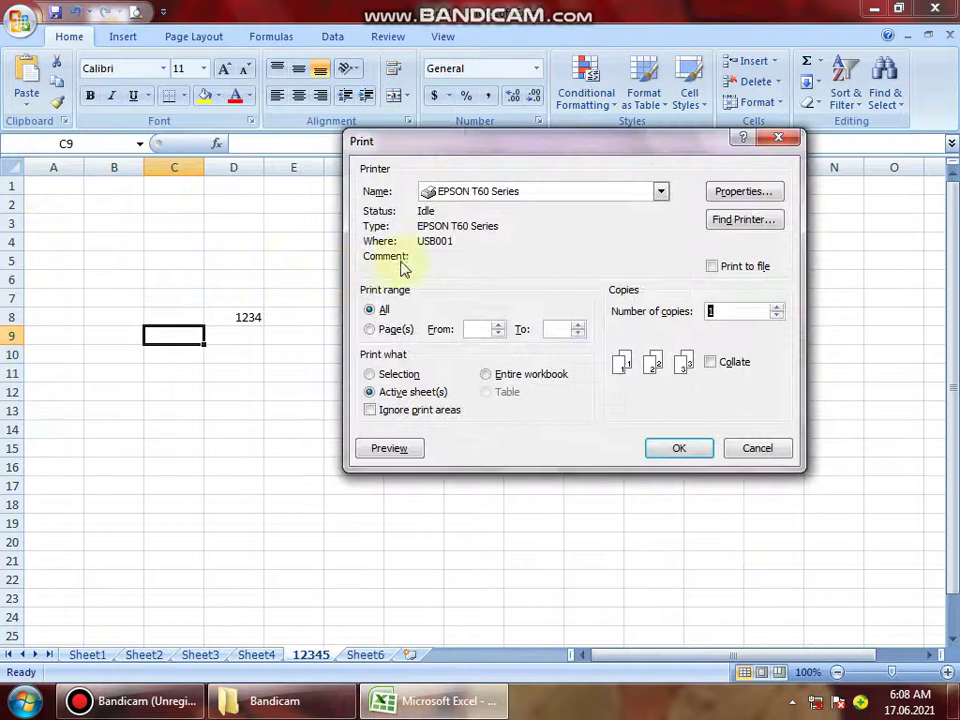
click(660, 191)
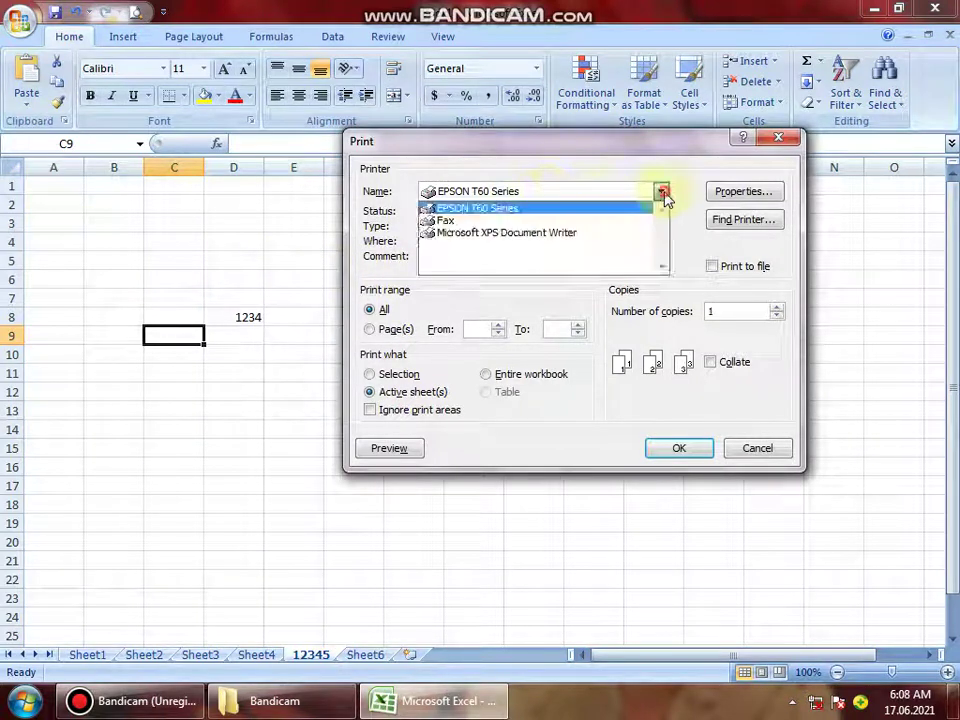
click(527, 205)
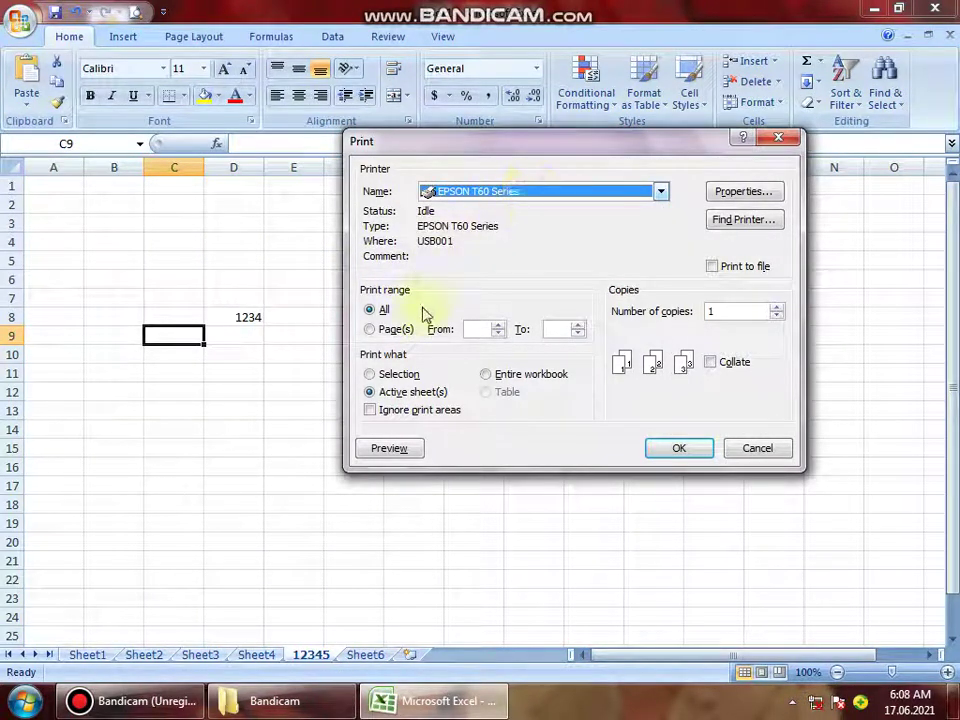
click(380, 330)
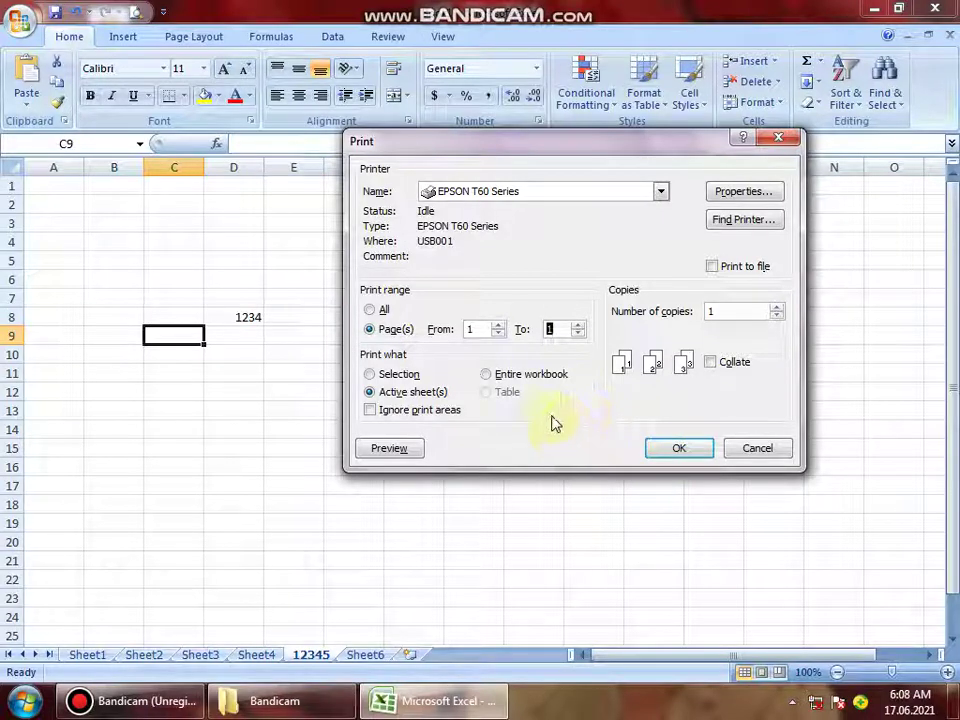
click(740, 450)
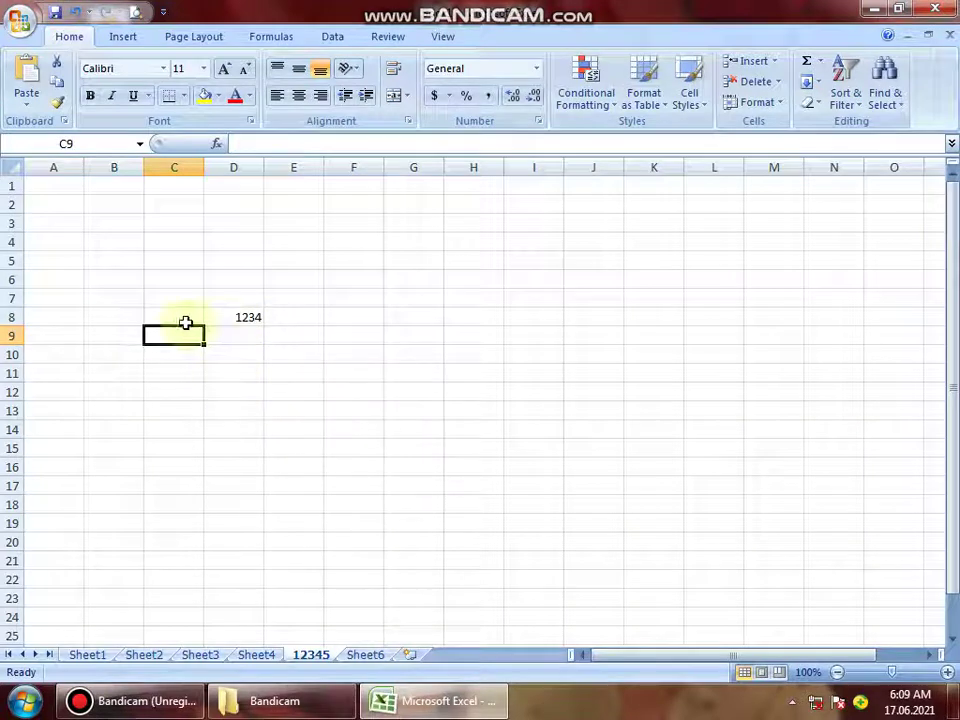
Select row 8 and try the option to print only the selection, without printing
click(8, 317)
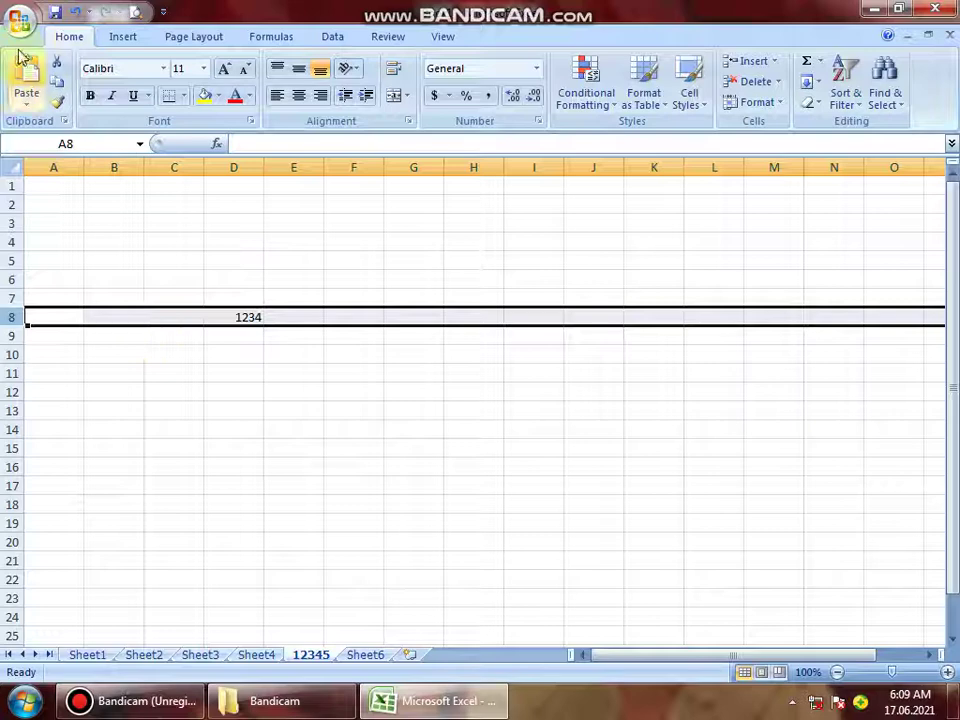
click(20, 20)
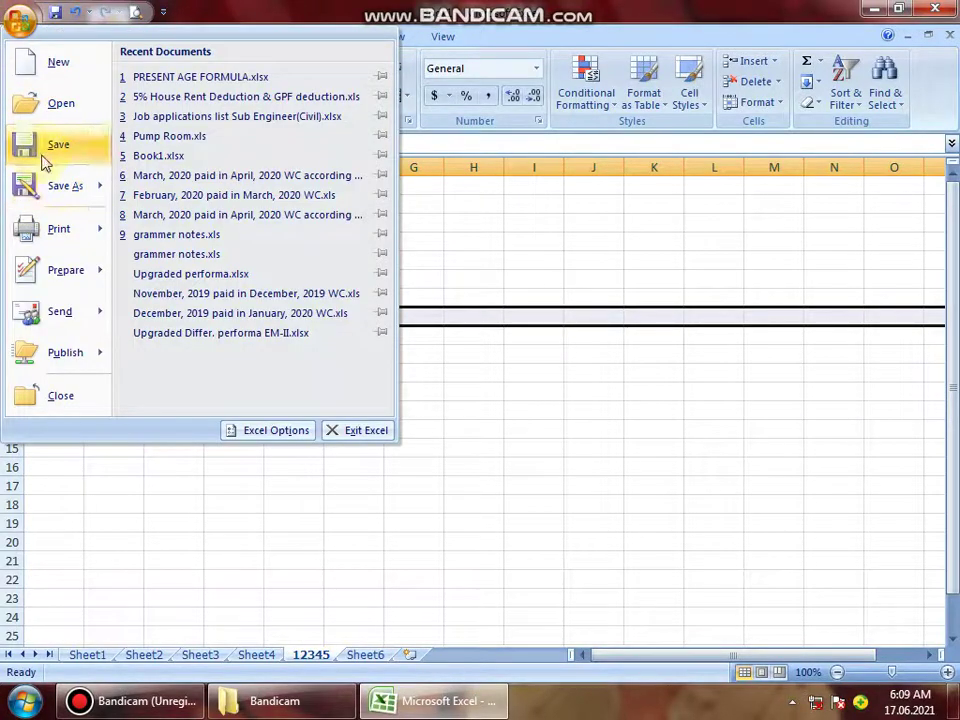
click(56, 241)
click(392, 375)
click(757, 448)
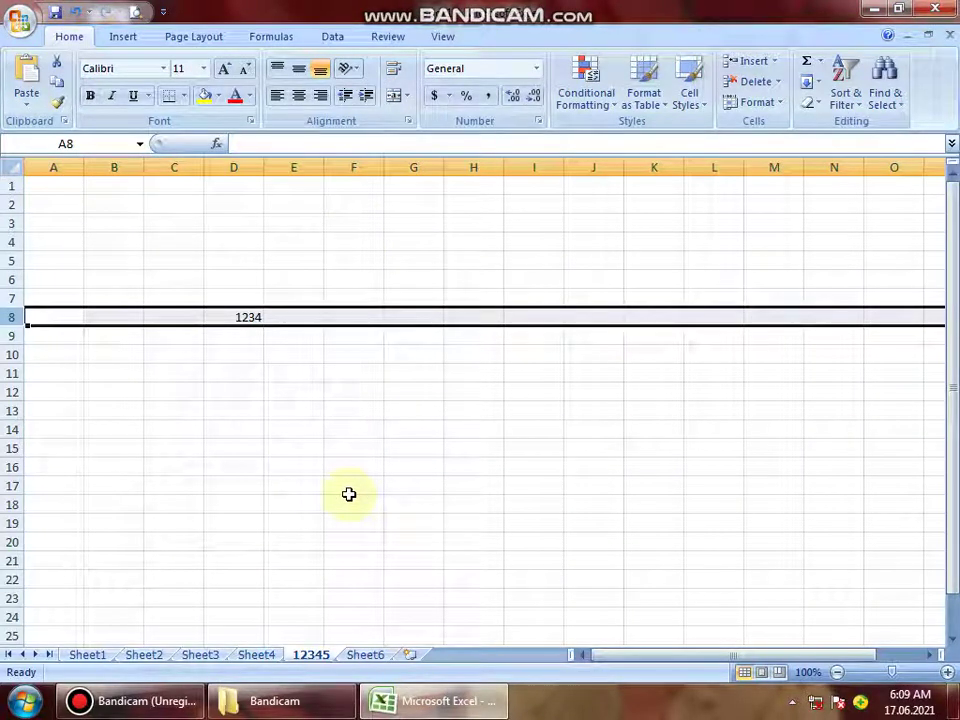
click(397, 256)
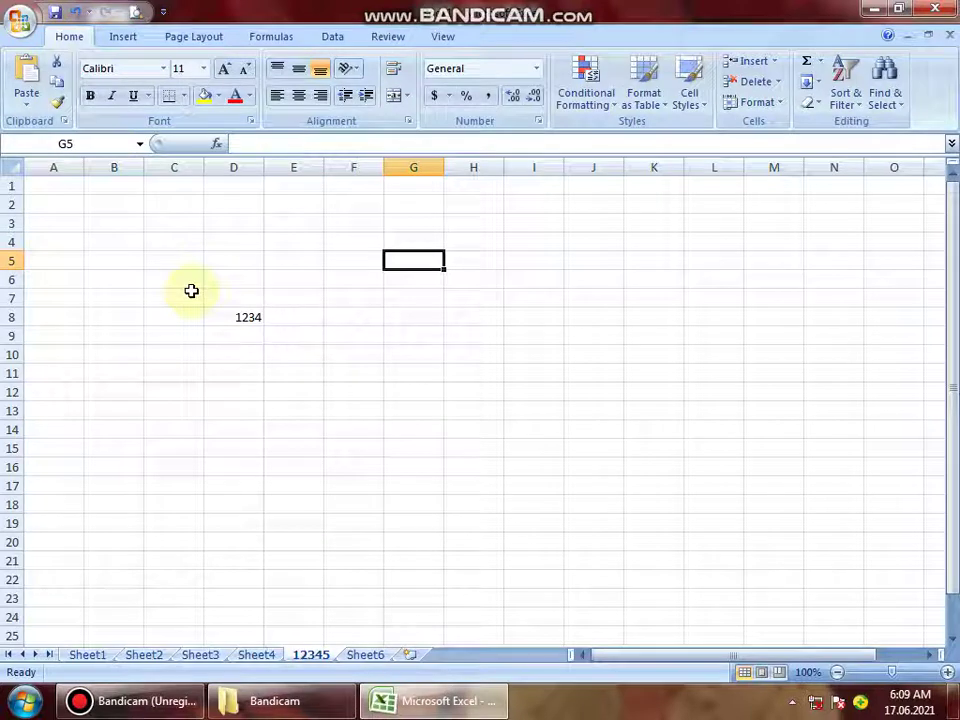
click(138, 42)
click(166, 45)
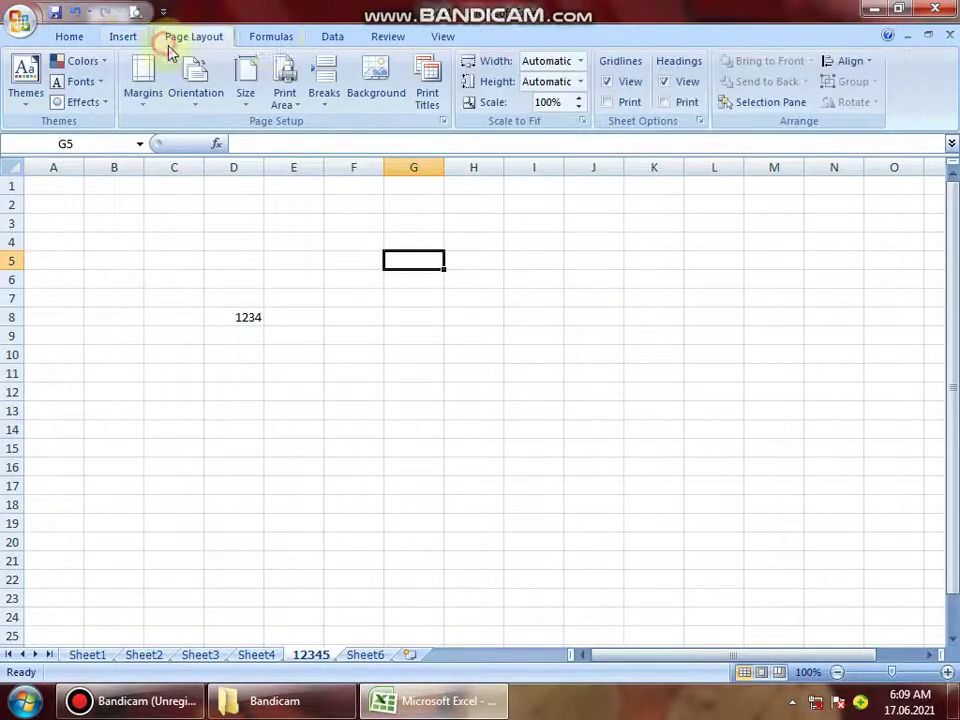
click(280, 42)
click(308, 44)
click(72, 42)
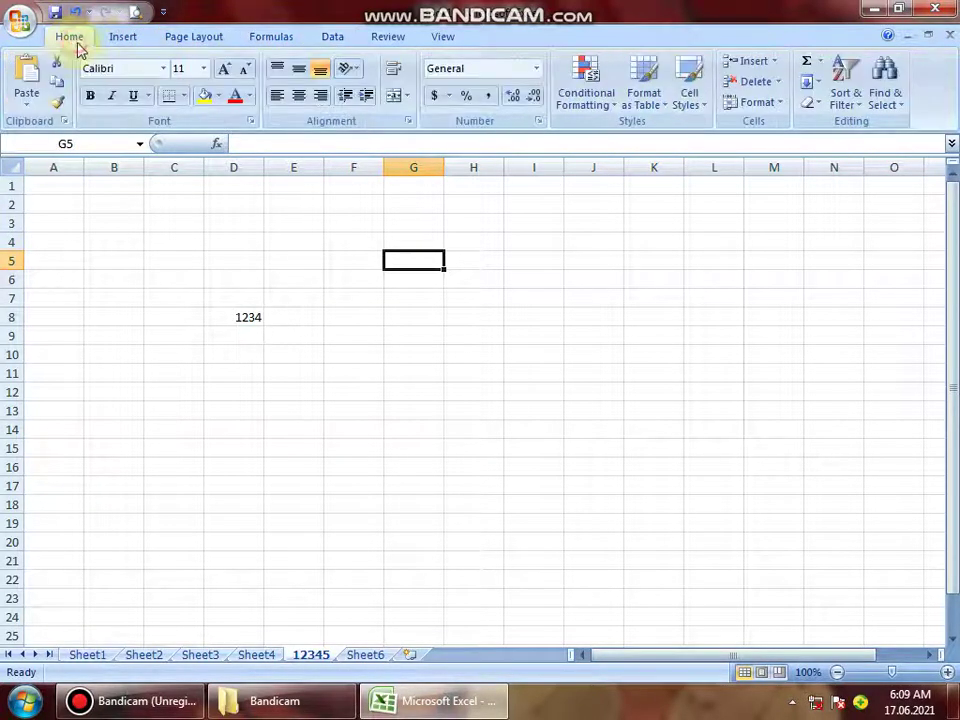
click(130, 40)
click(65, 38)
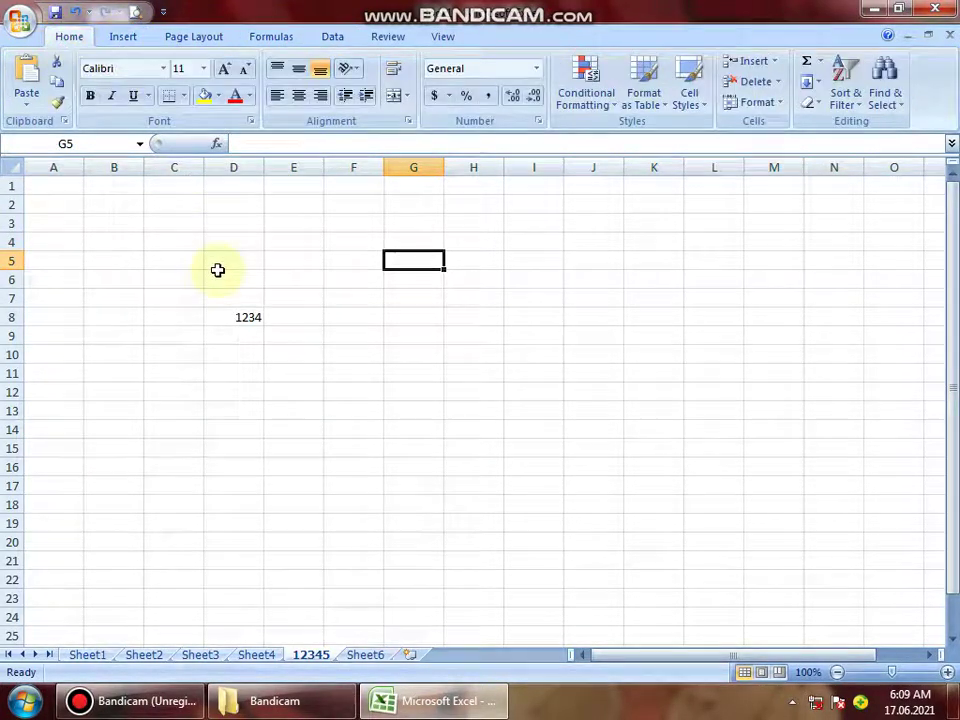
click(221, 300)
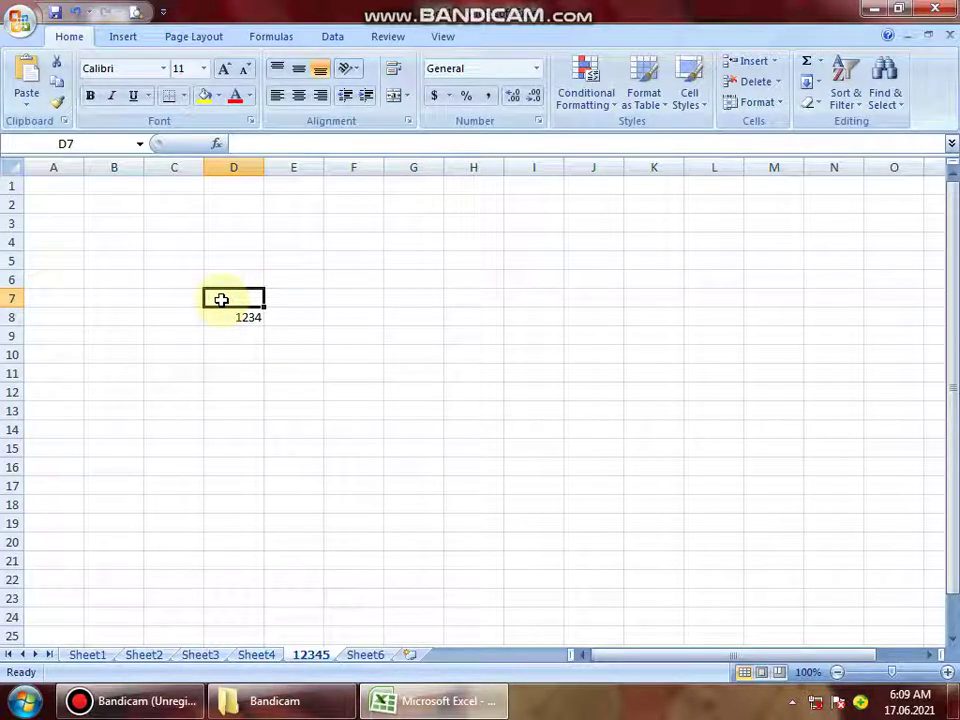
click(256, 431)
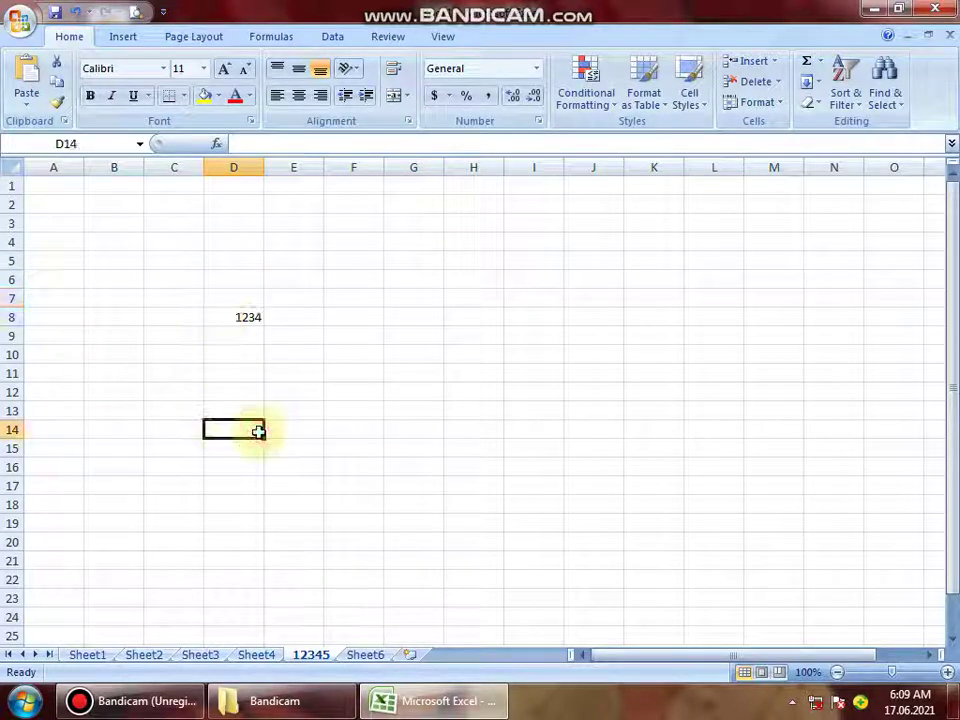
scroll(197, 512, down, 7)
scroll(197, 512, up, 7)
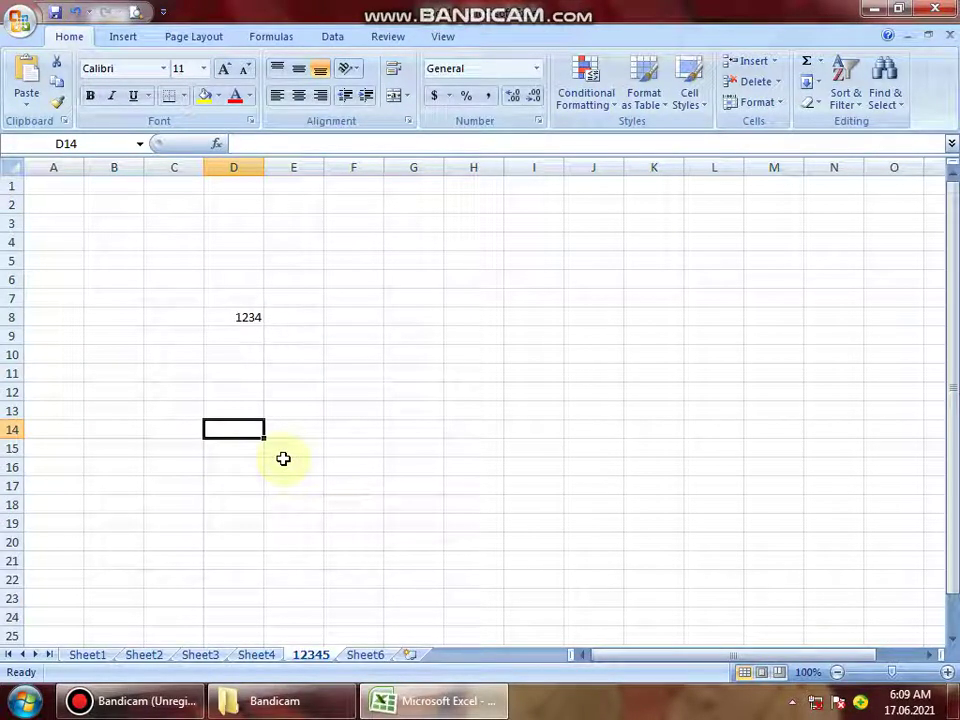
click(330, 358)
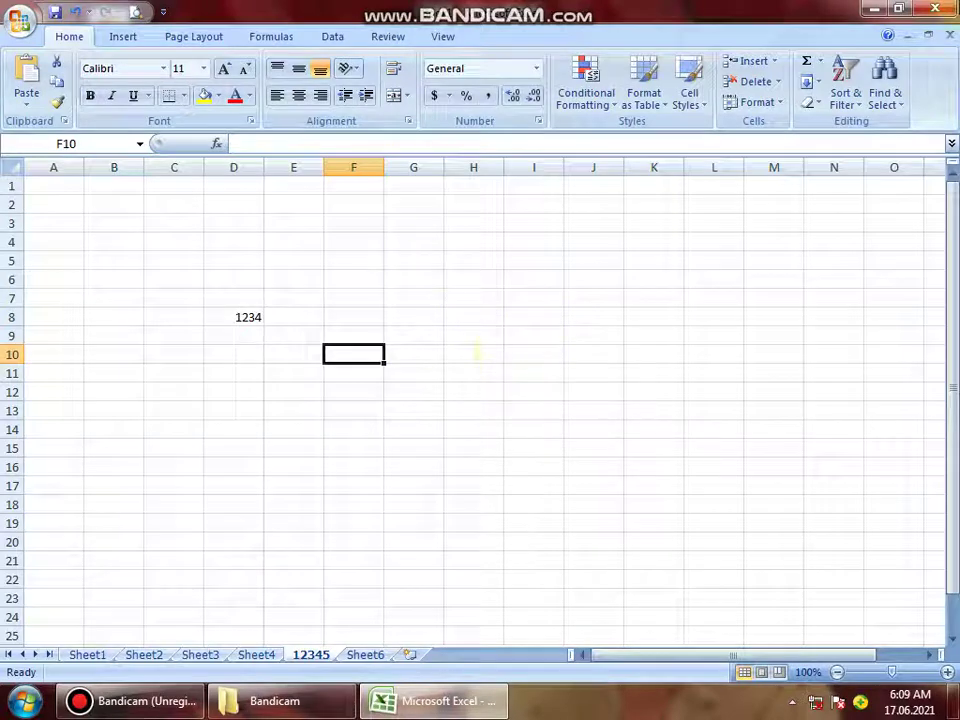
Close the workbook and save it as Book1.xlsx in the Documents library
click(950, 12)
click(410, 398)
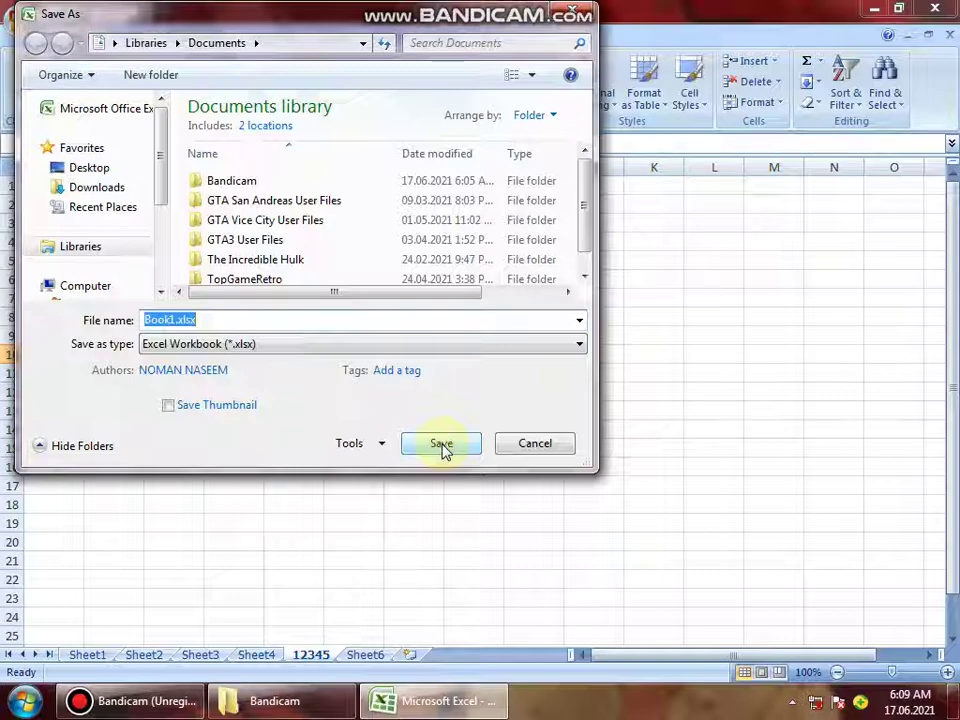
click(448, 447)
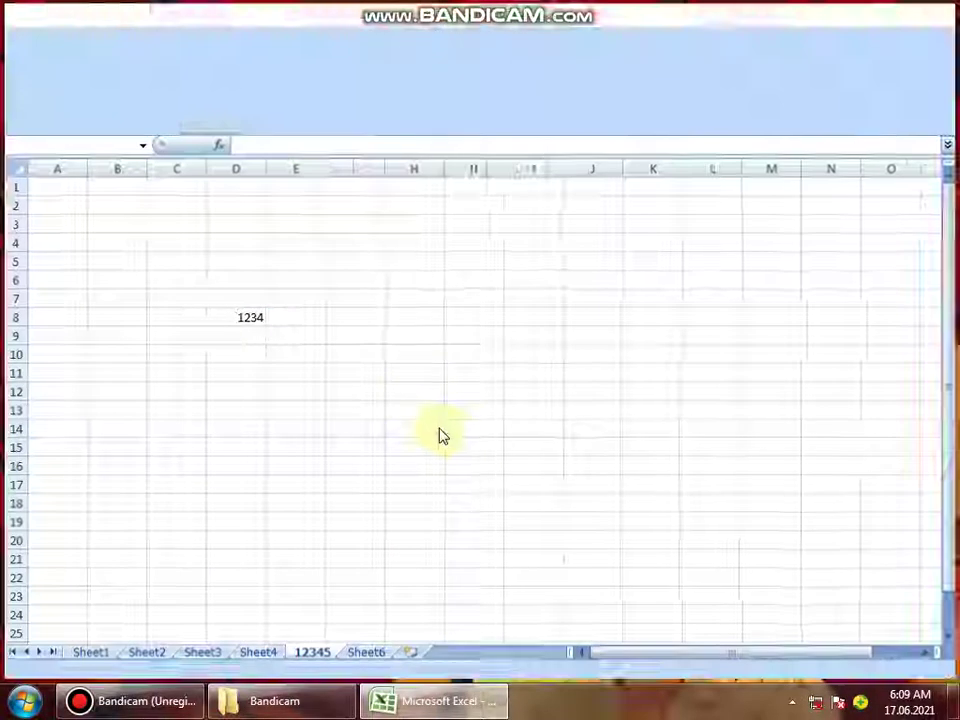